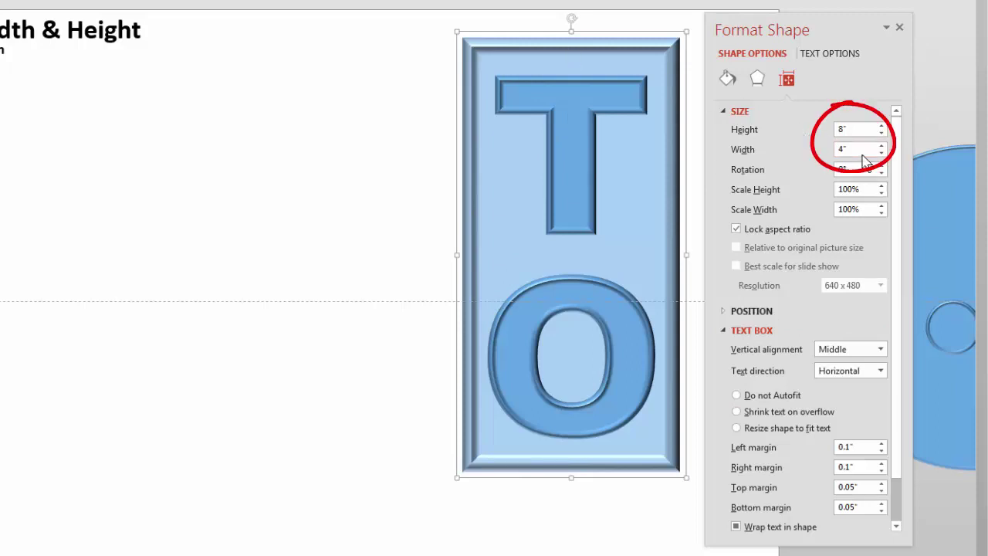
Copy the TO plaque beside the original, set the copy's width to 1 inch, and place it closer to the original.
key("Escape")
left_click_drag(469, 194, 220, 205)
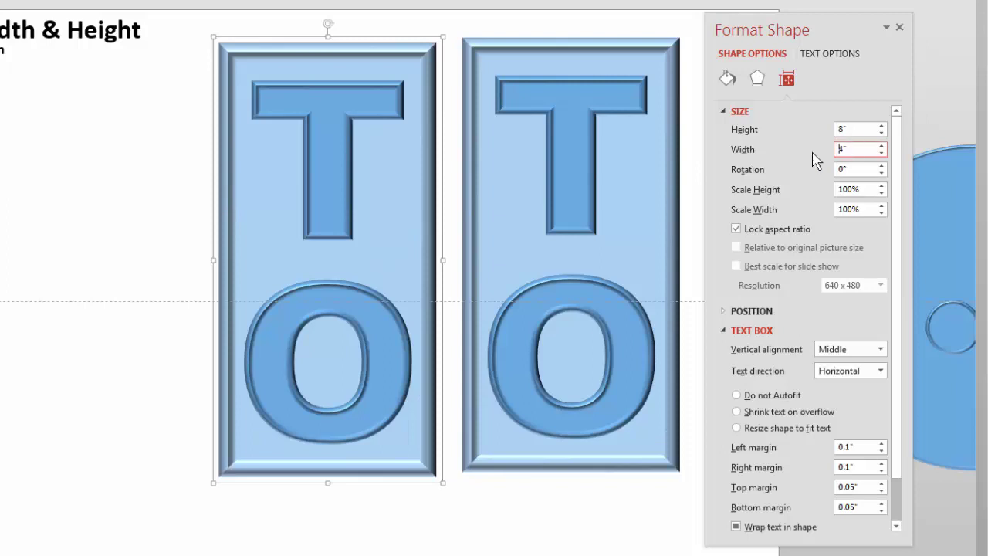
left_click_drag(855, 147, 791, 149)
type("1")
key("Return")
left_click_drag(256, 159, 389, 154)
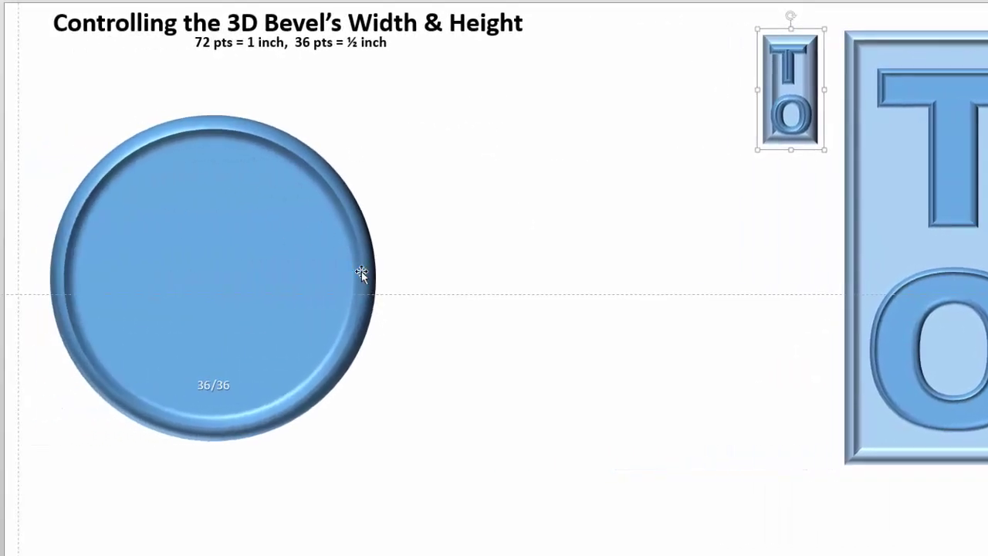
Duplicate the 36/36 circle into the empty space beside it and shrink the copy well below the original's size.
left_click(363, 271)
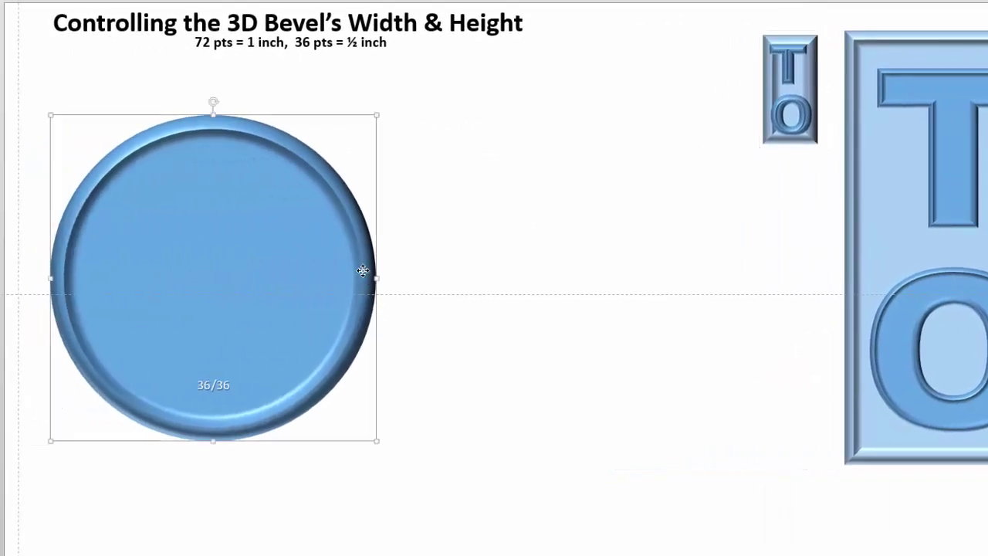
left_click_drag(363, 272, 726, 276)
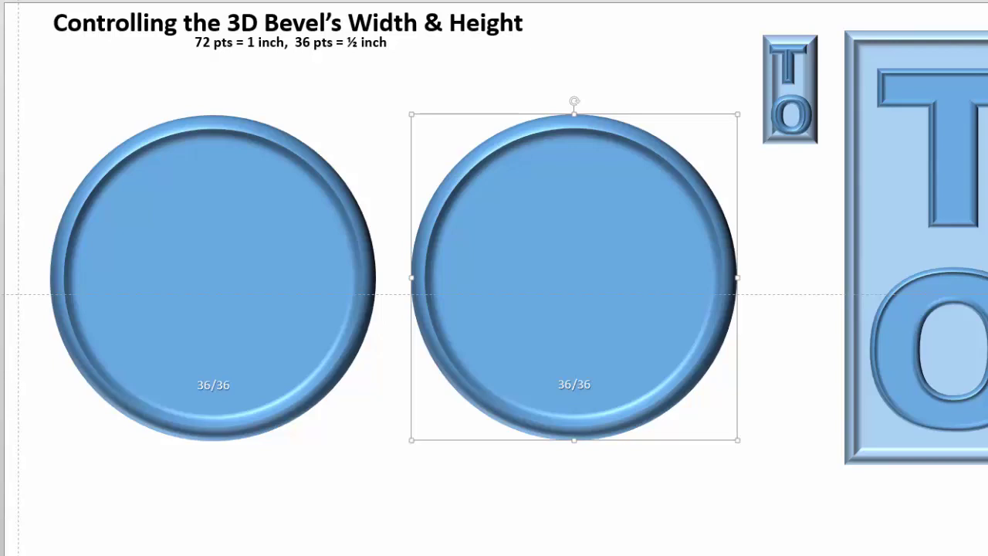
left_click_drag(737, 440, 514, 270)
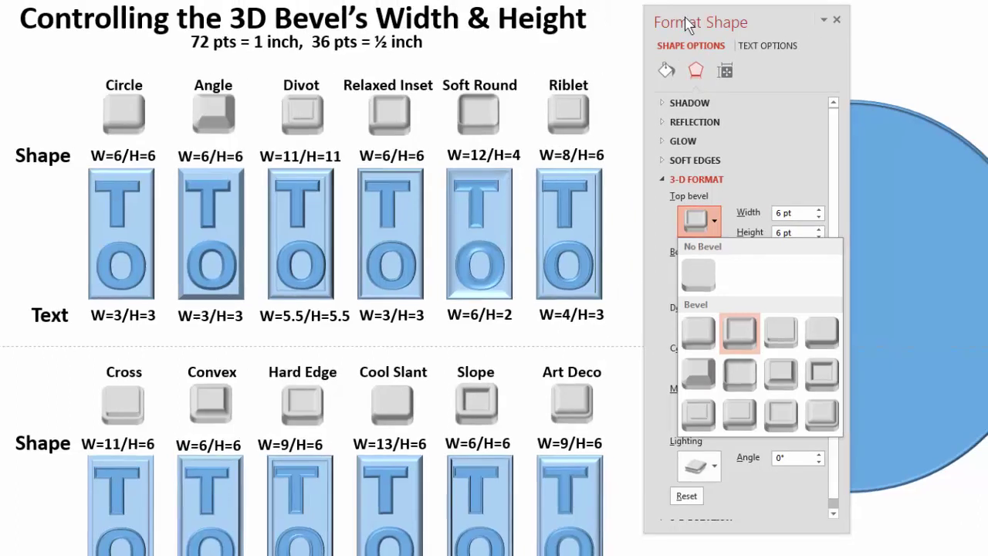
Set the large circle's top bevel width and height to 36 pt.
left_click(699, 19)
left_click_drag(710, 89, 785, 49)
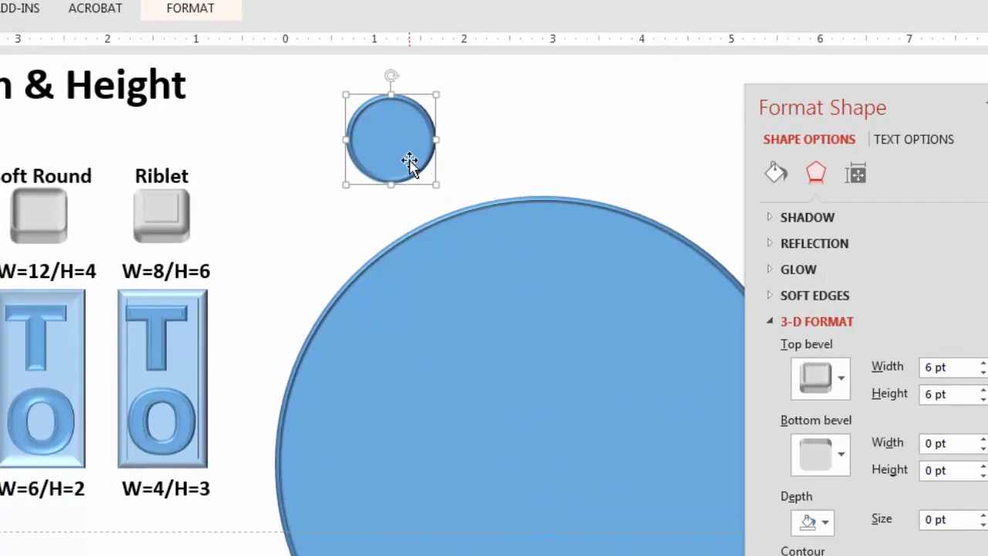
left_click(457, 436)
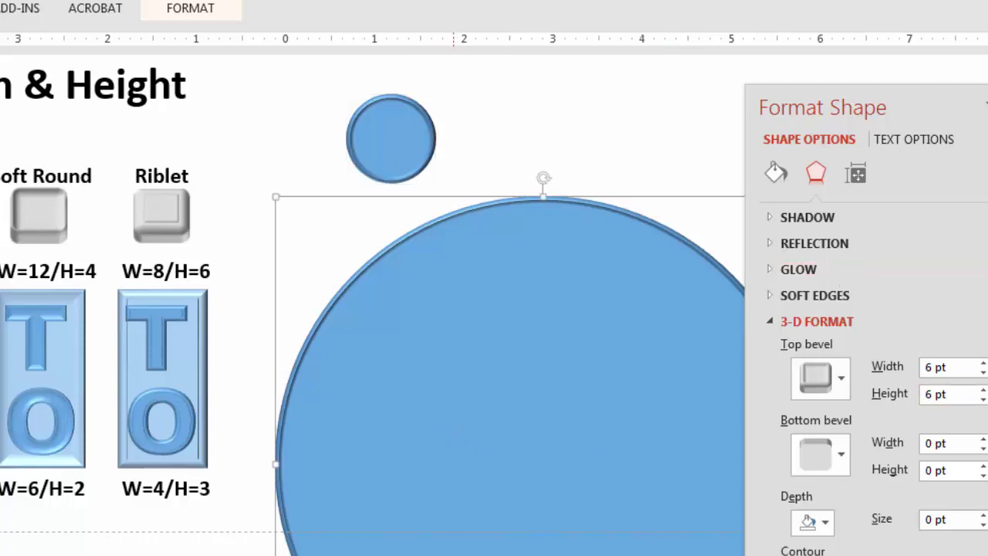
left_click(955, 366)
triple_click(927, 366)
type("36")
left_click(957, 392)
triple_click(957, 392)
type("36")
key("Return")
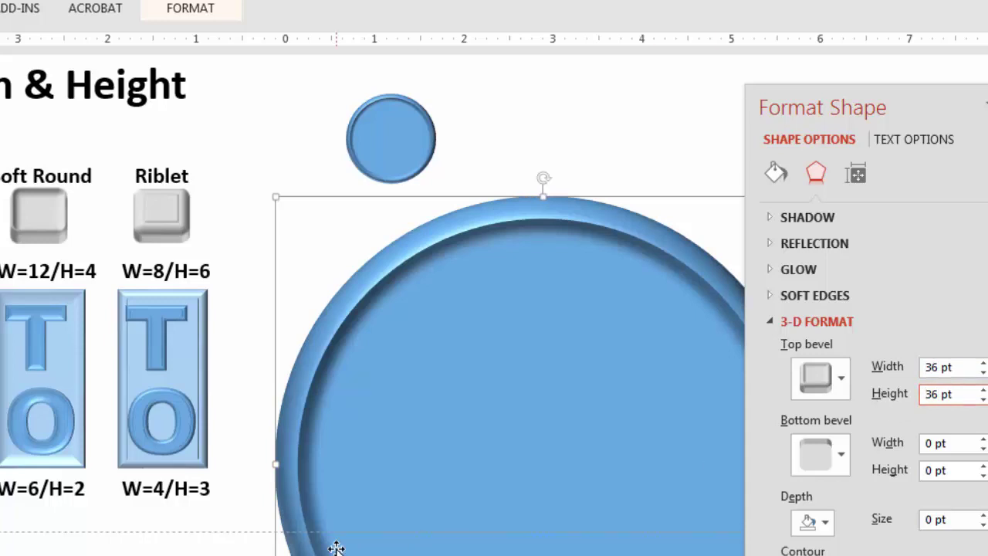
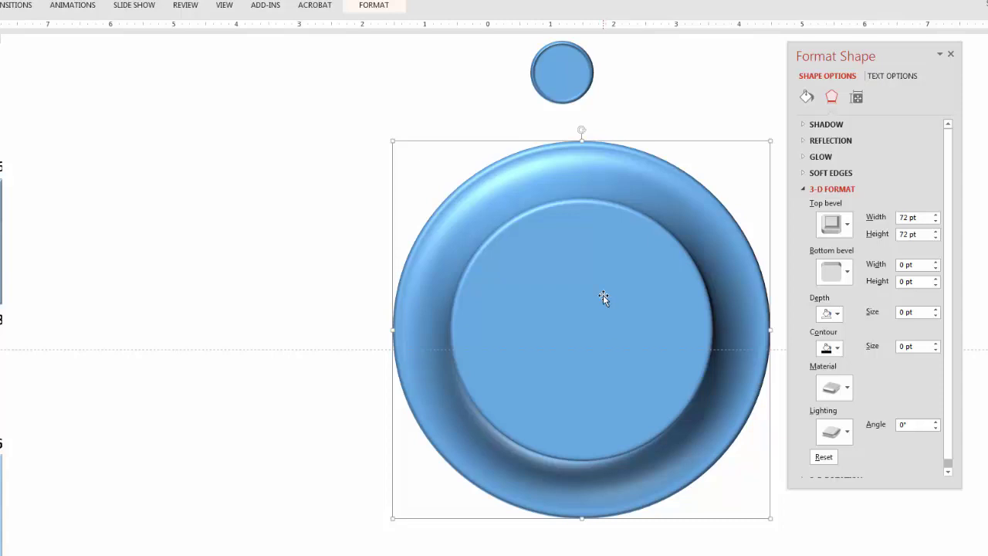
Copy the large circle with the 72 pt bevel, set the copy's height to 1 inch, and place it beside the original.
left_click_drag(606, 336, 229, 332)
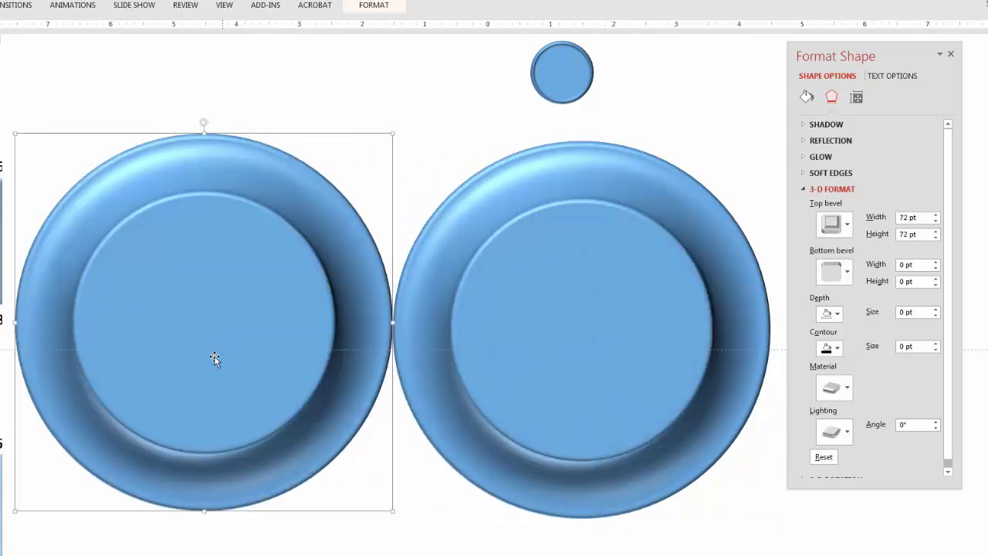
left_click(857, 98)
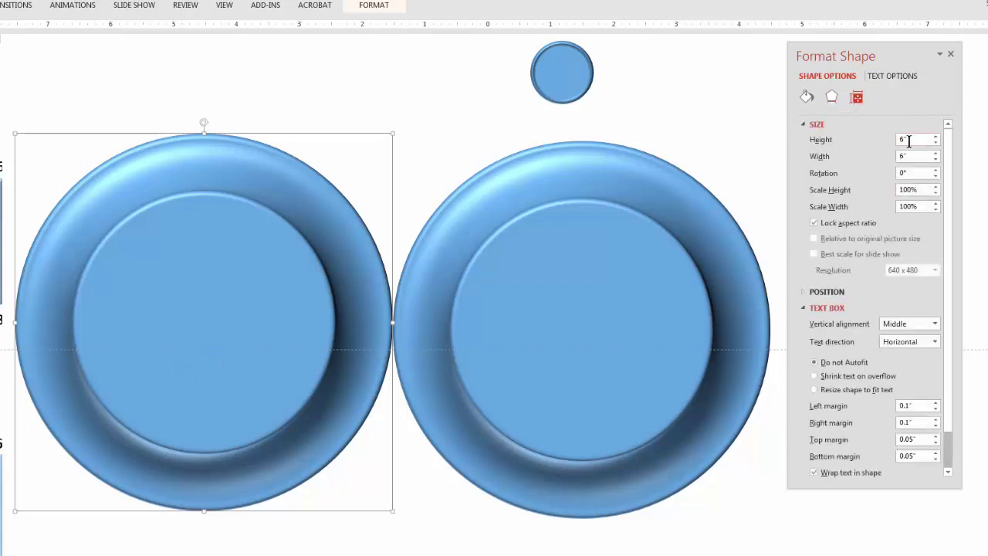
double_click(923, 141)
type("1")
key("Return")
left_click_drag(46, 169, 343, 307)
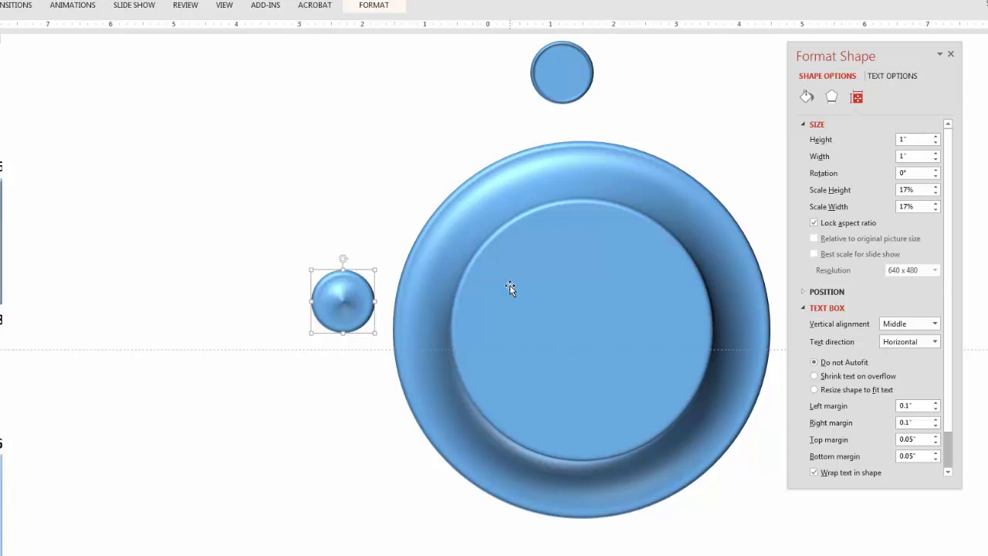
Check the large circle's bevel settings and set the 1-inch copy's top bevel width and height to 12 pt.
left_click(523, 329)
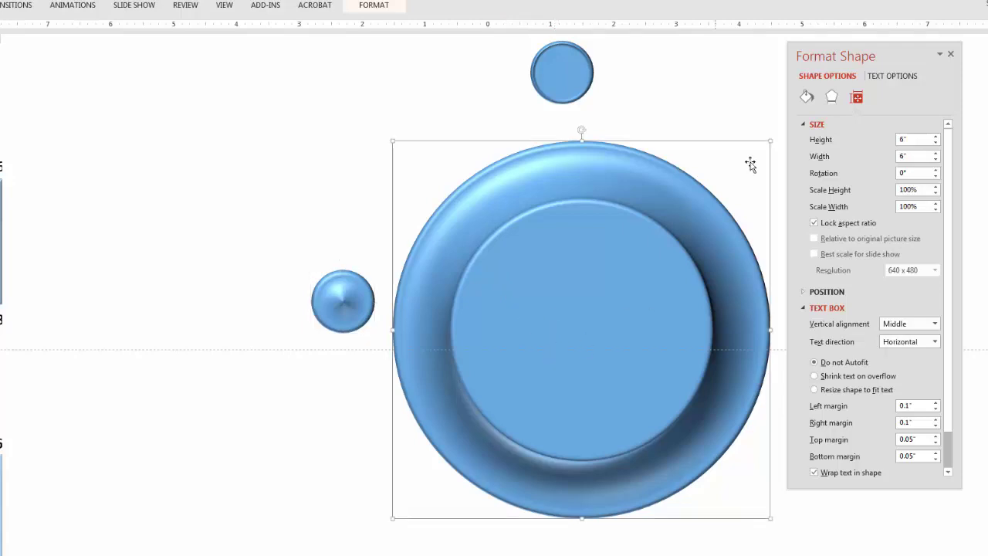
left_click(833, 96)
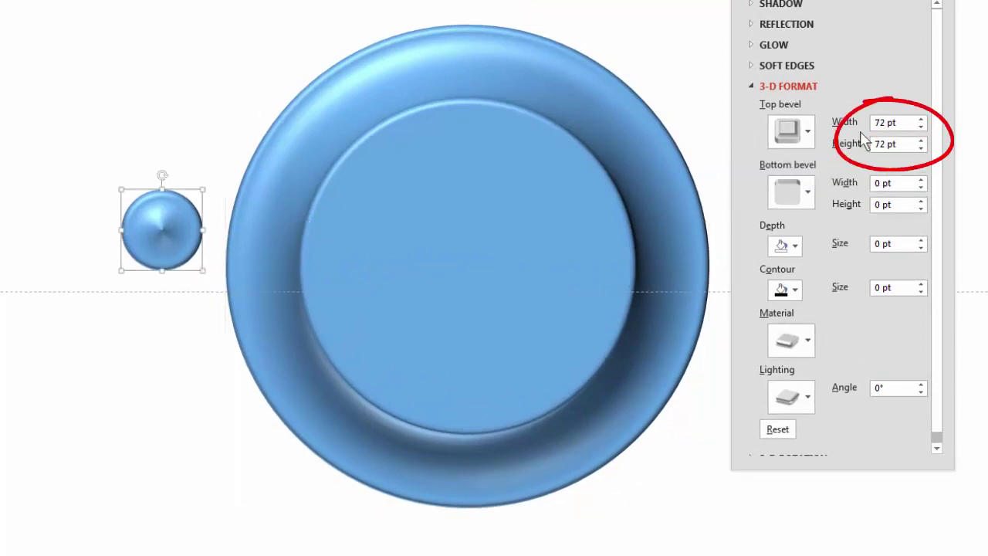
left_click_drag(897, 121, 845, 113)
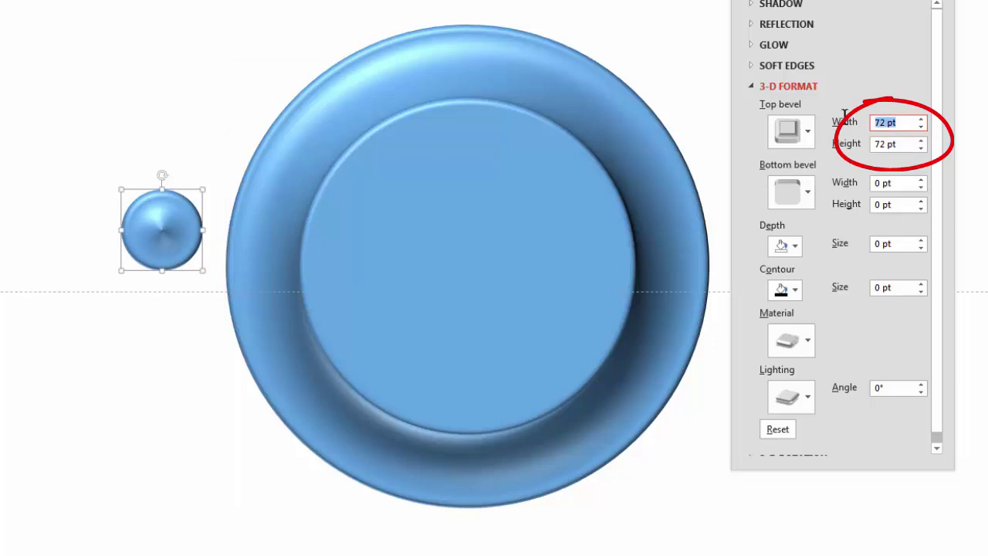
type("12")
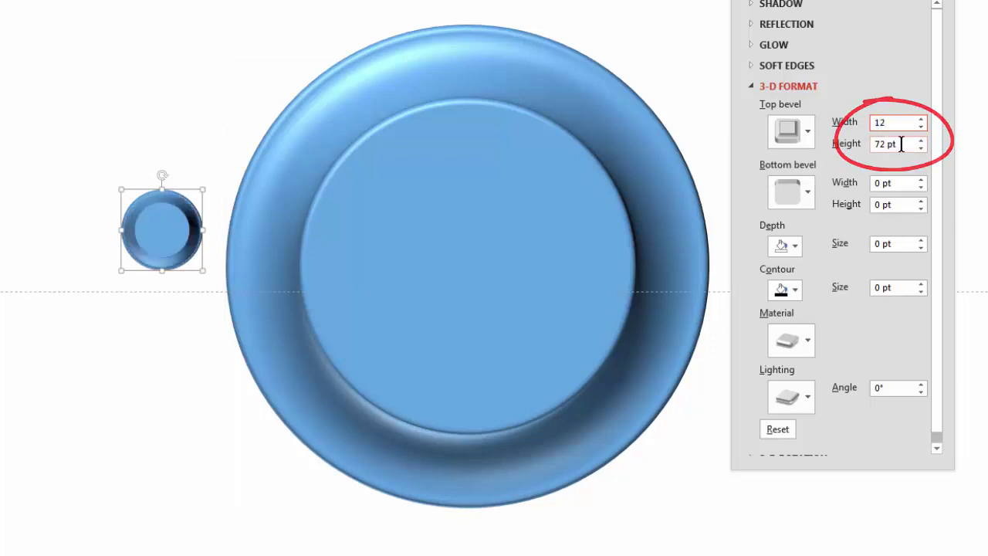
left_click_drag(901, 145, 875, 144)
type("12")
key("Return")
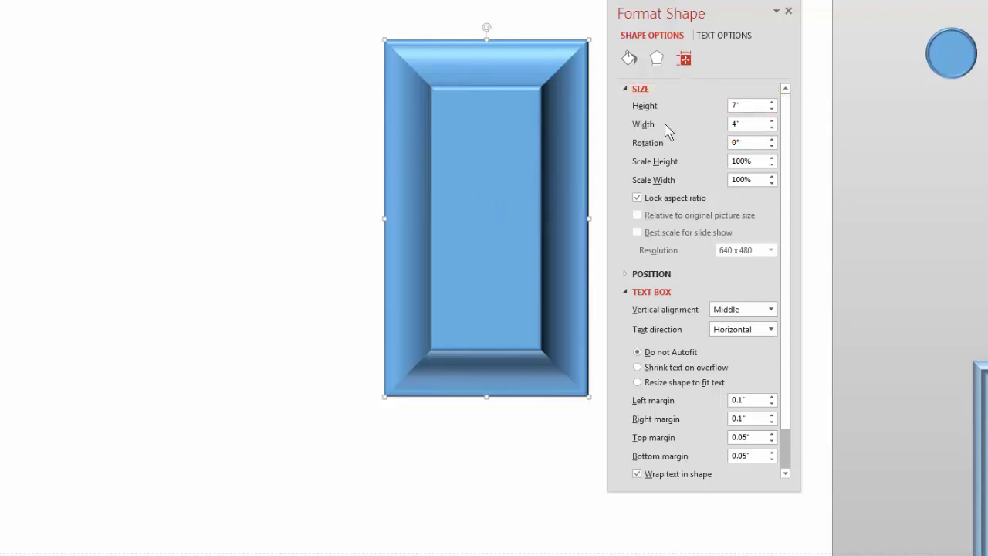
Copy the 7 by 4 inch beveled rectangle, set the copy's width to 2 inches, and place it beside the original.
left_click(658, 62)
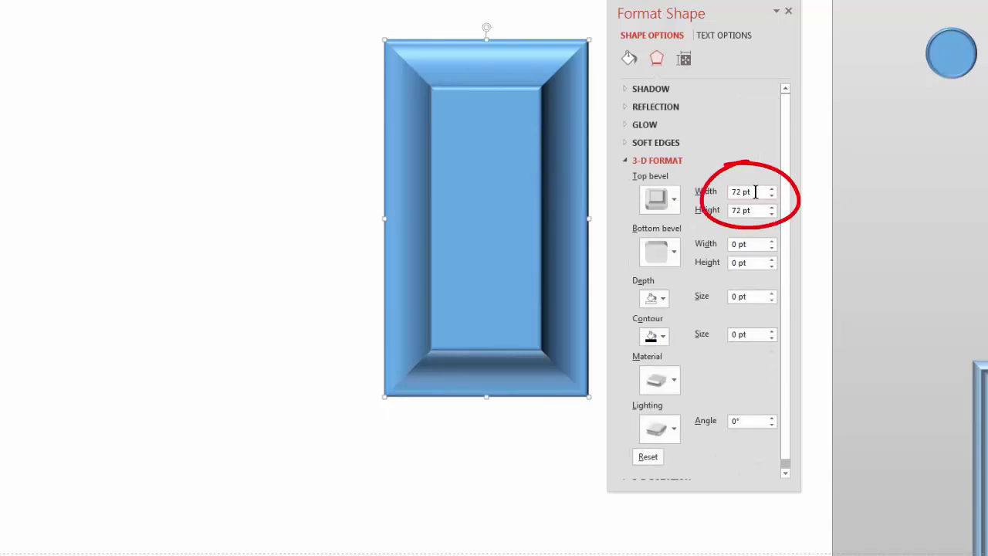
left_click(684, 60)
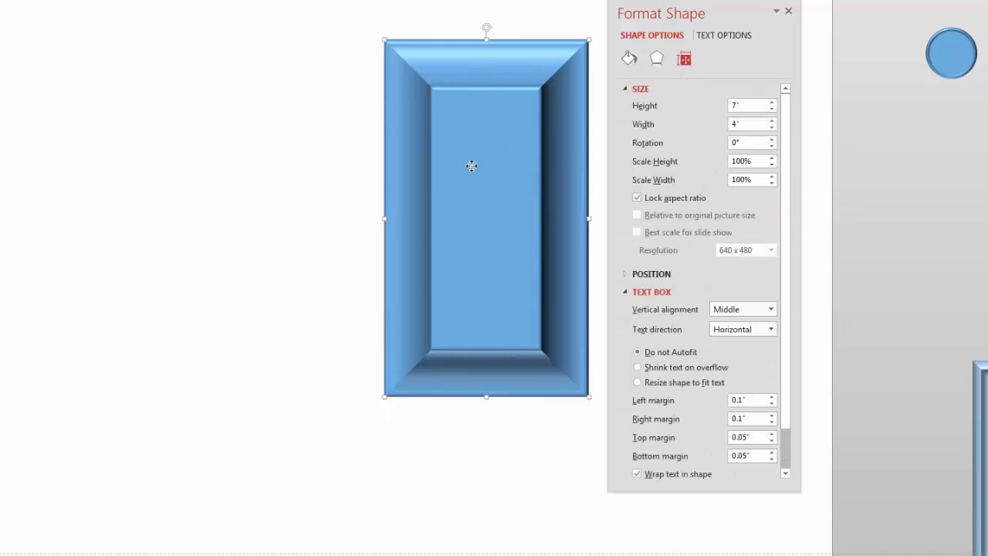
left_click_drag(396, 166, 240, 176)
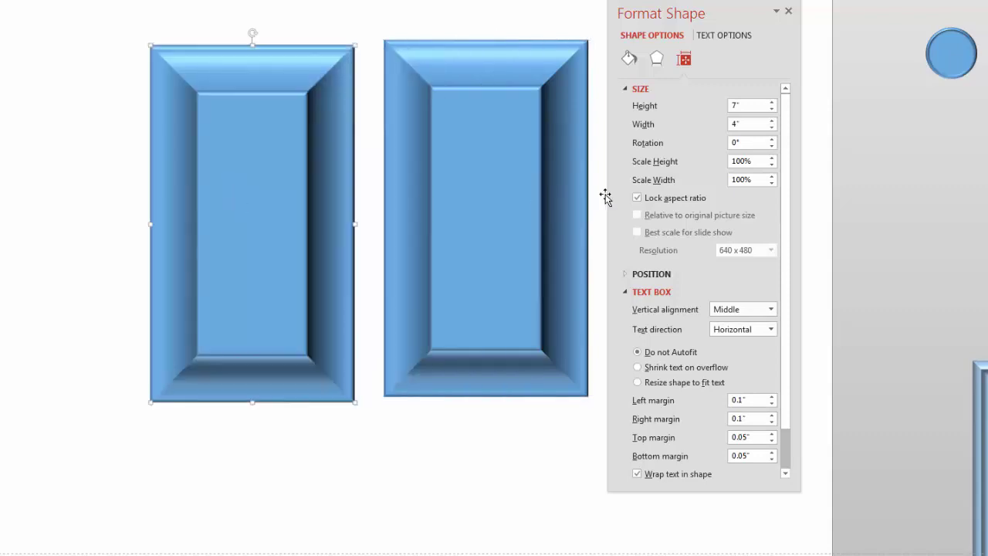
left_click(761, 126)
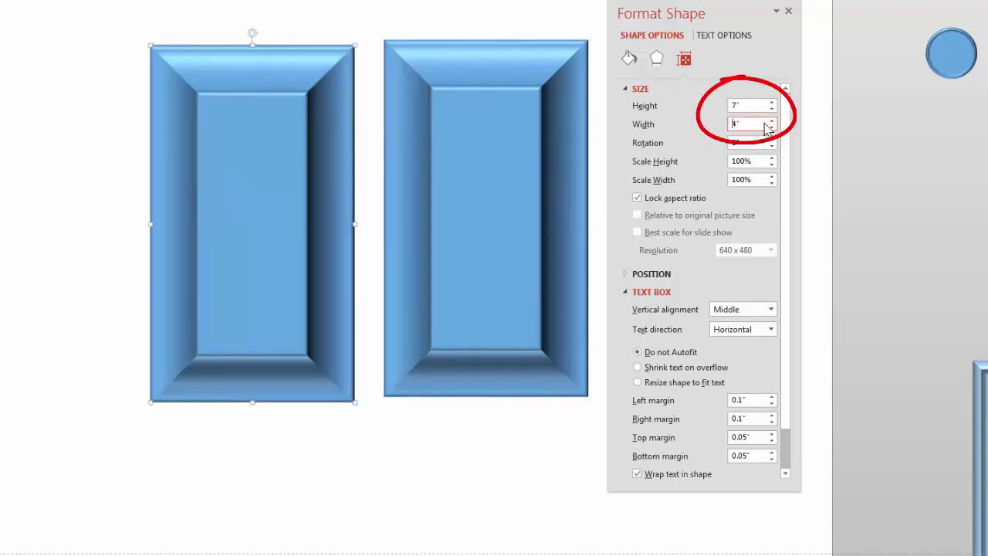
left_click_drag(742, 124, 699, 129)
type("2")
key("Return")
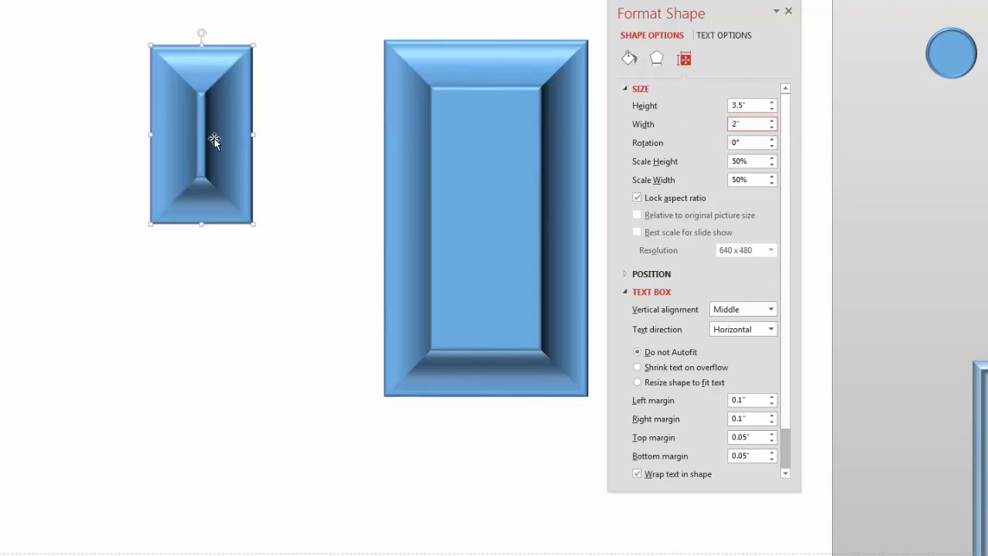
left_click_drag(214, 139, 317, 138)
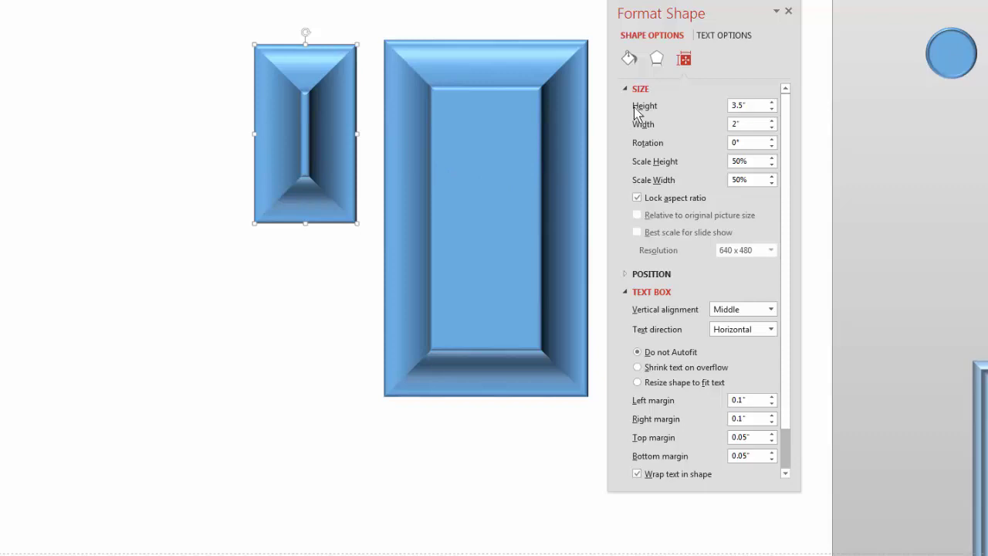
Set the 2-inch-wide rectangle copy's top bevel width and height to 36 pt.
left_click(657, 60)
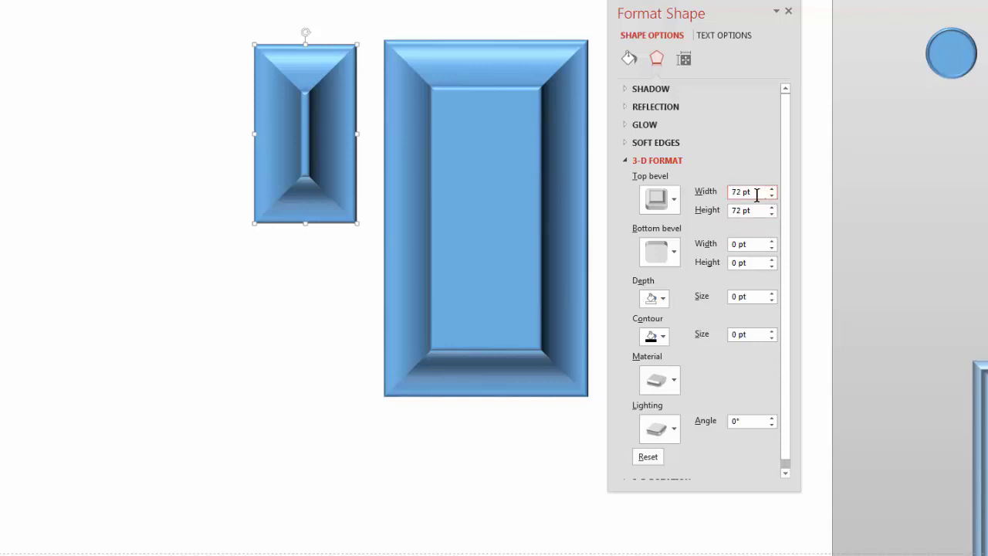
left_click_drag(746, 190, 707, 193)
type("36")
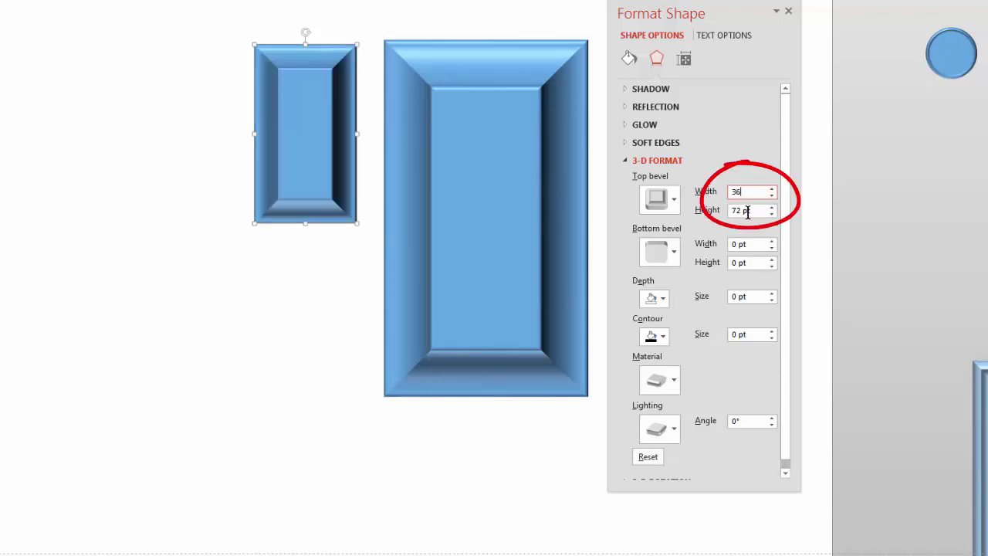
key("Tab")
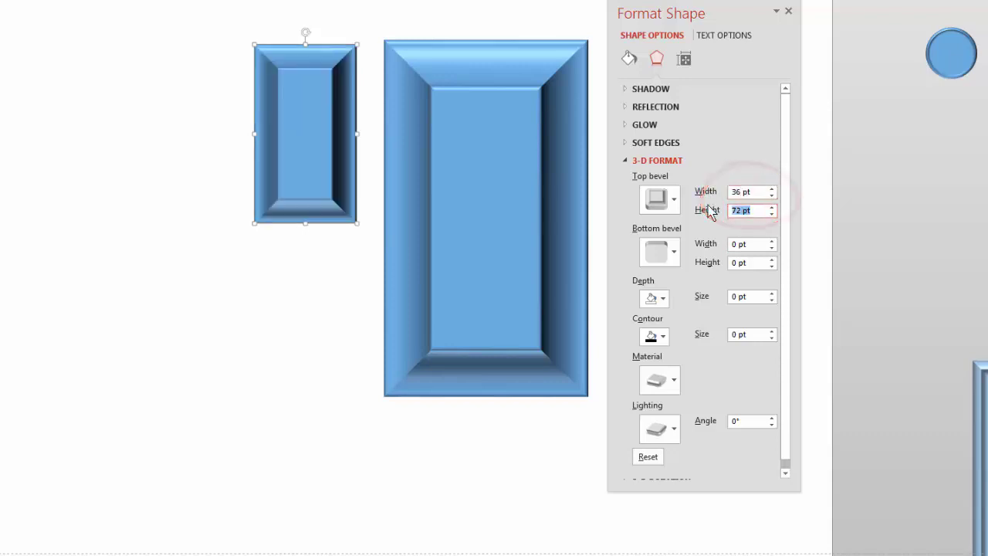
type("36")
key("Return")
left_click_drag(290, 130, 297, 160)
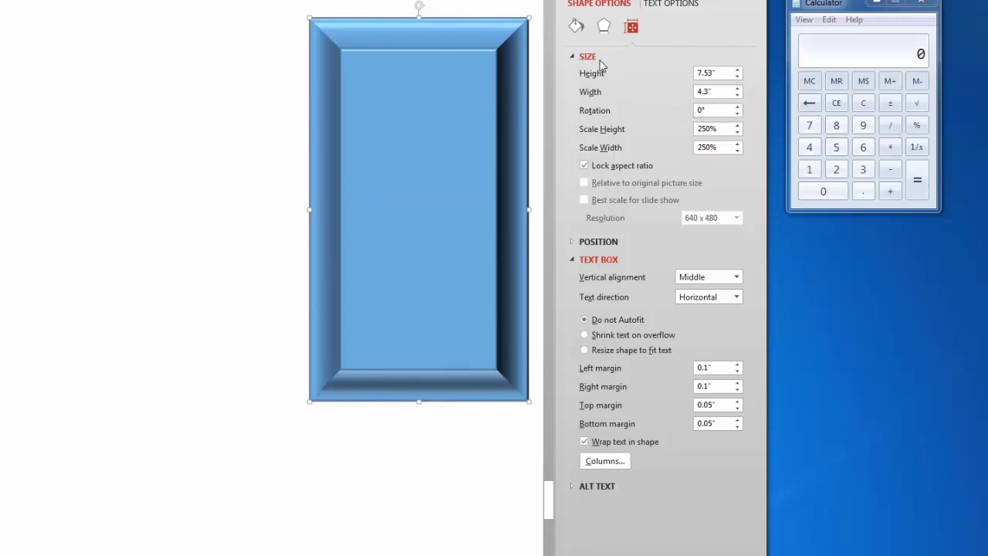
Copy the 7.53 by 4.3 inch rectangle, shrink the copy proportionally to about 3.15 by 1.8 inches, and position it beside the original.
left_click(603, 27)
key("Escape")
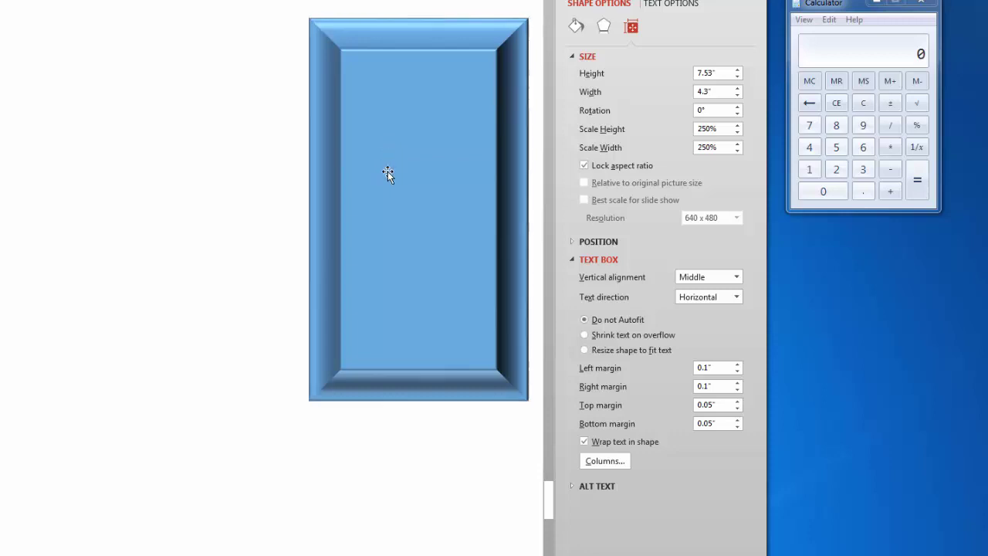
left_click_drag(286, 199, 116, 186)
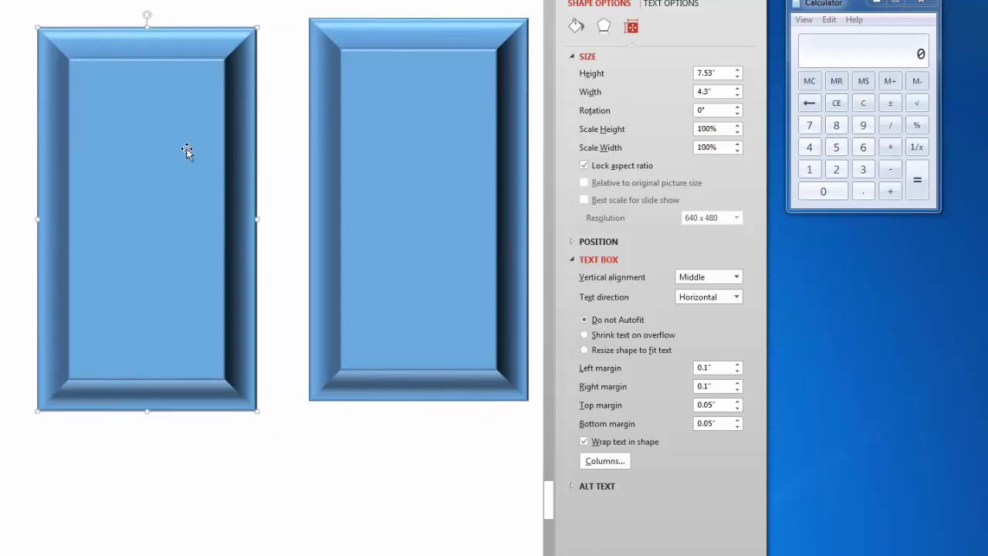
left_click_drag(258, 28, 119, 255)
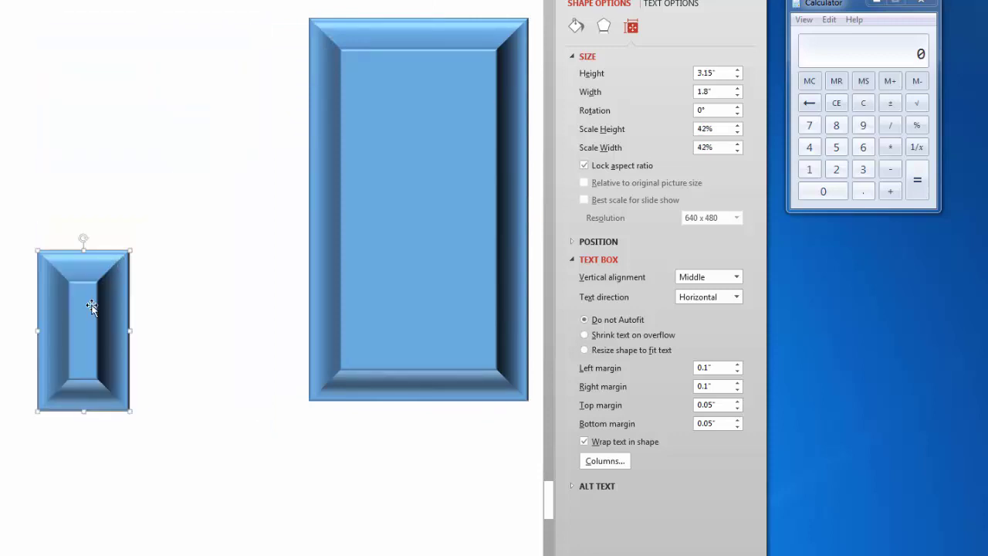
left_click_drag(89, 301, 238, 98)
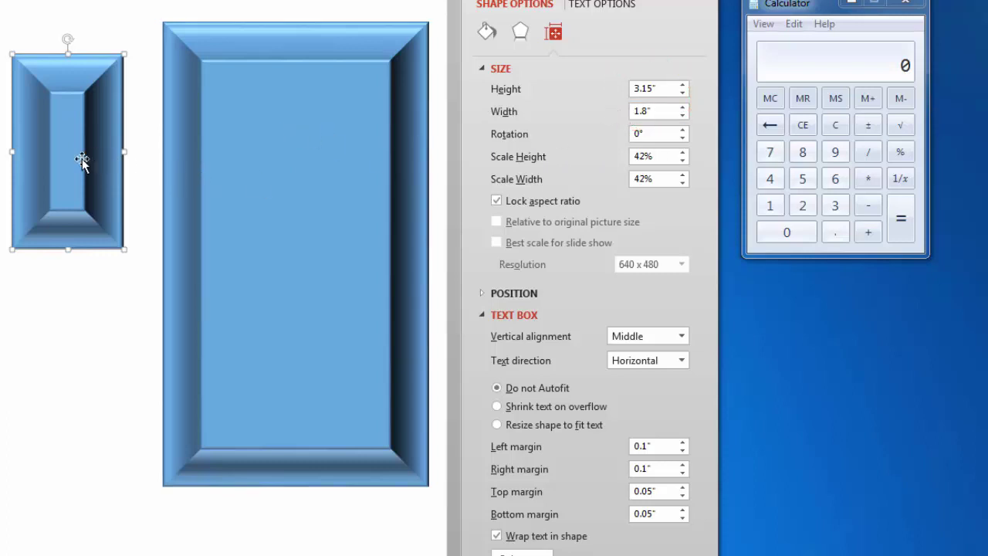
left_click_drag(81, 160, 92, 136)
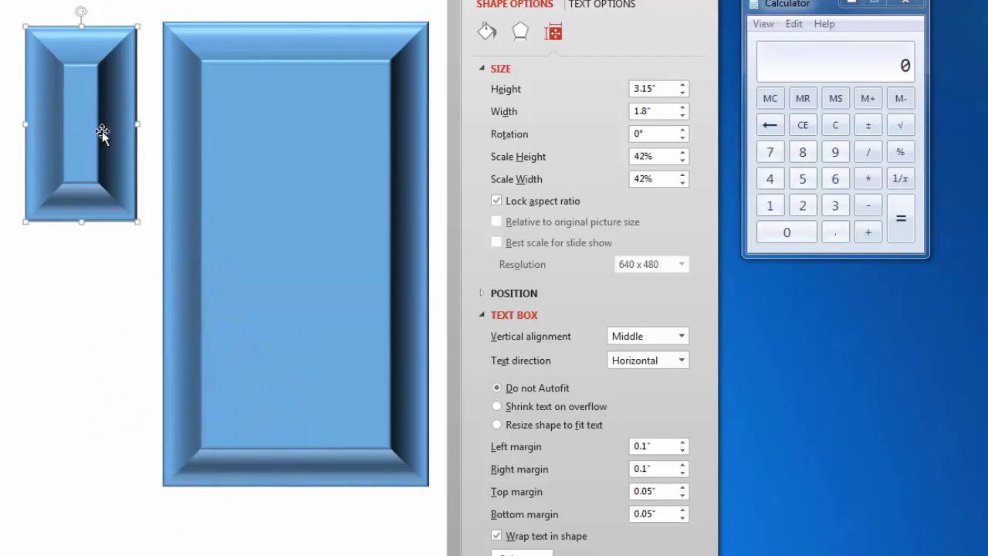
In Calculator, divide the large rectangle's 4.3-inch width by the small copy's 1.8-inch width.
left_click(312, 150)
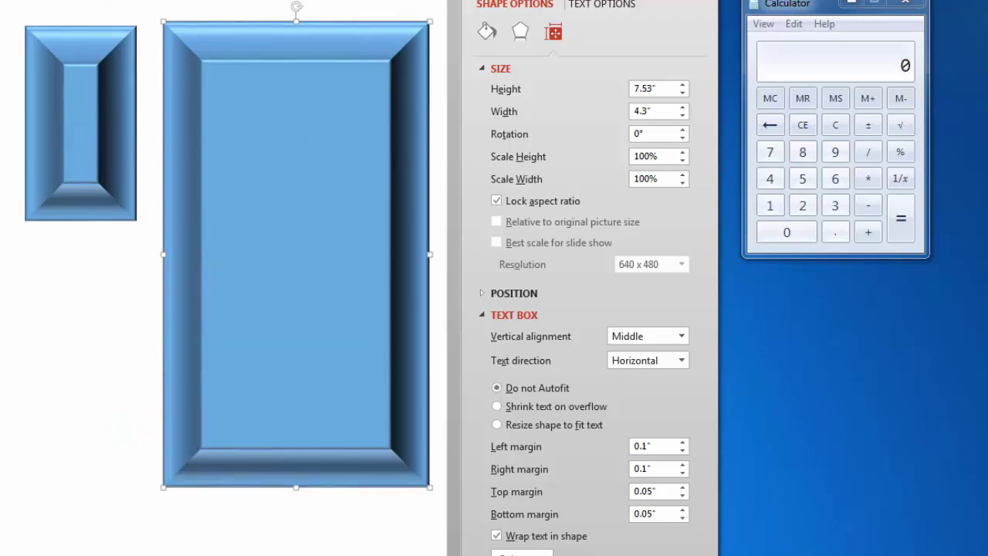
left_click(803, 4)
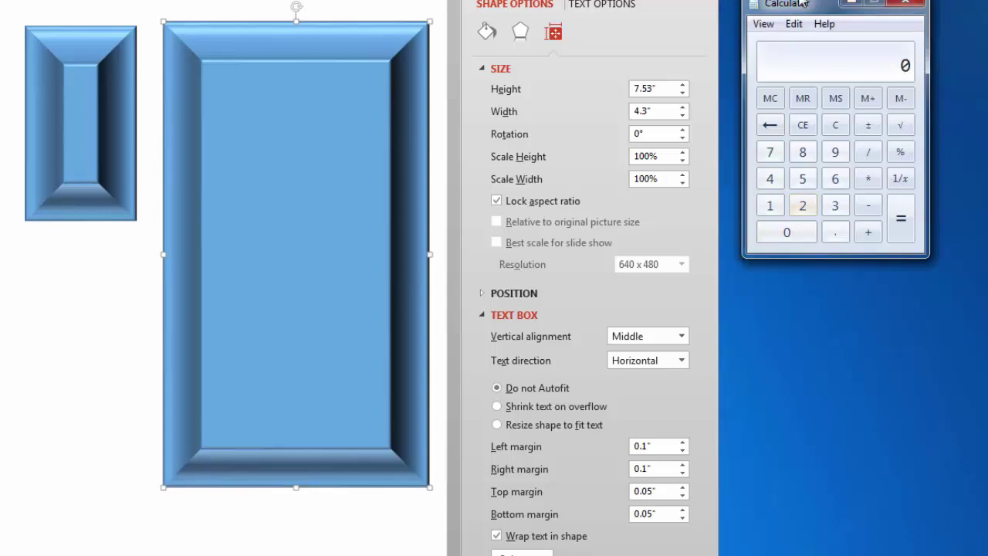
left_click_drag(803, 4, 795, 0)
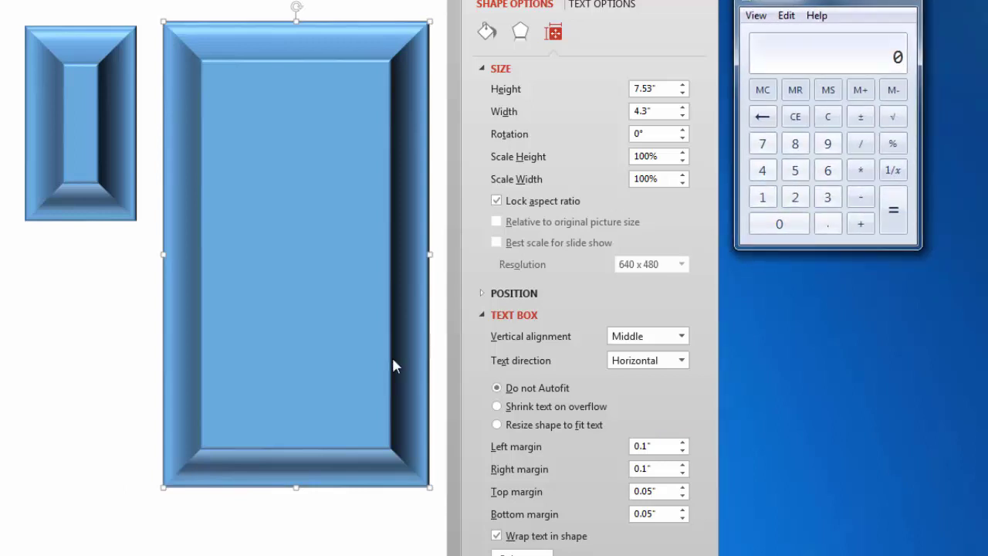
left_click(337, 328)
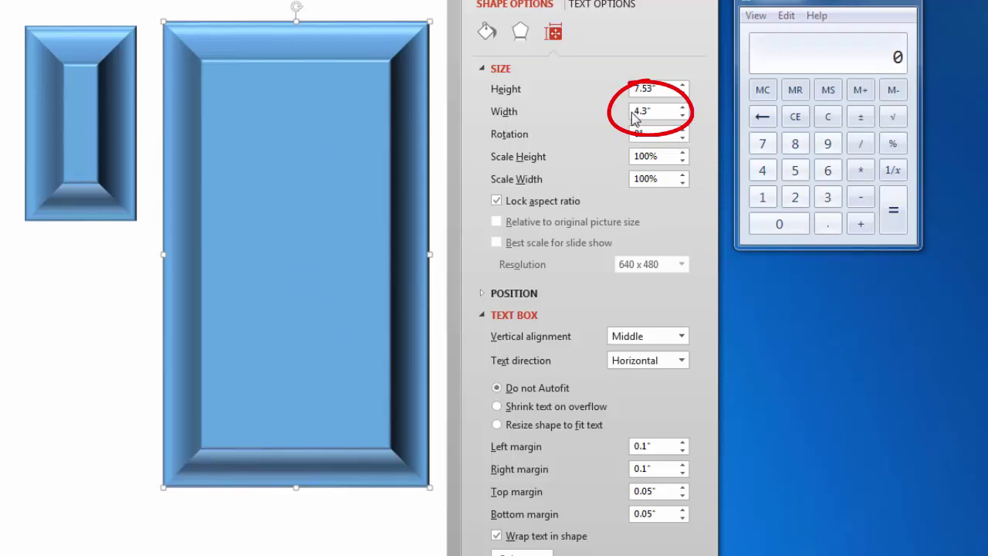
left_click(762, 170)
left_click(828, 223)
left_click(828, 198)
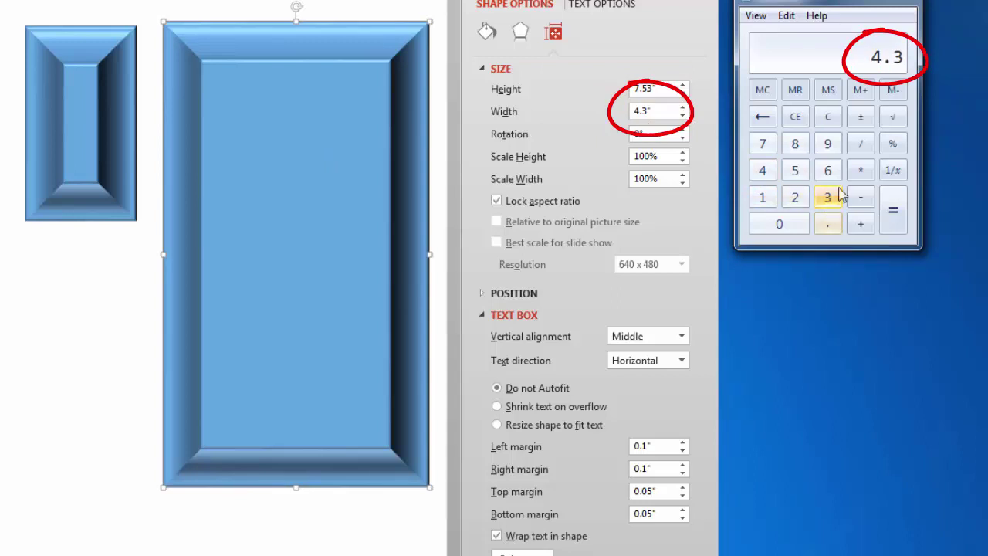
left_click(861, 146)
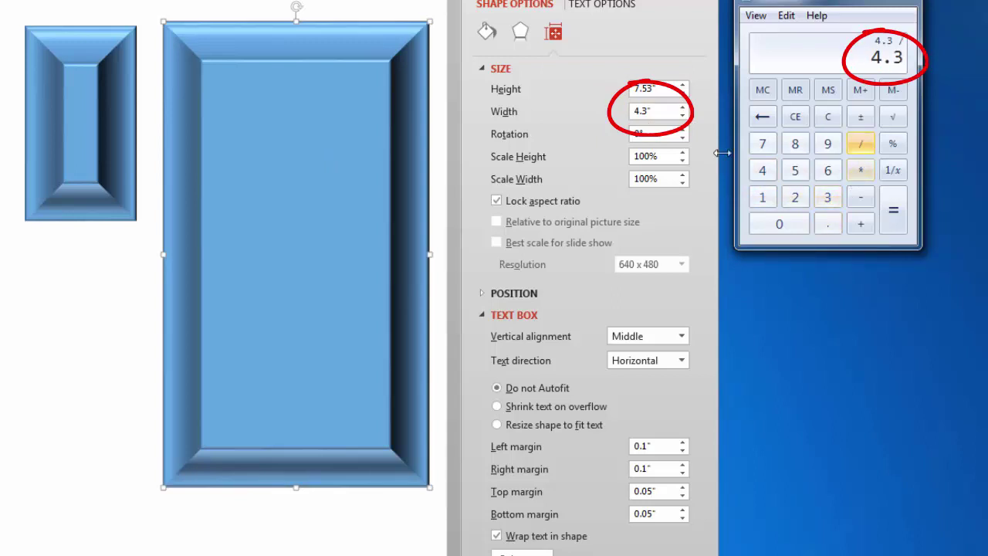
left_click(73, 110)
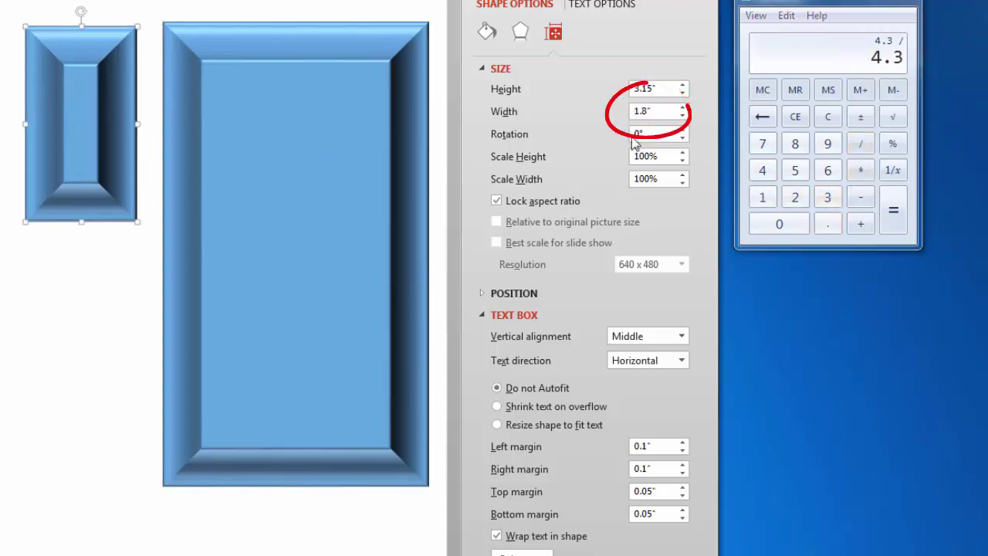
left_click(762, 197)
left_click(831, 225)
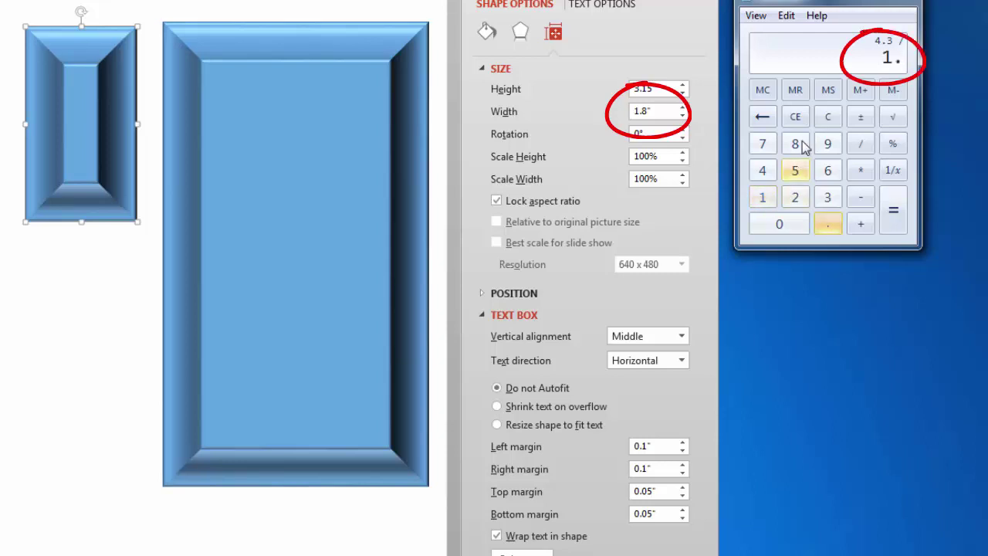
left_click(795, 144)
left_click(892, 213)
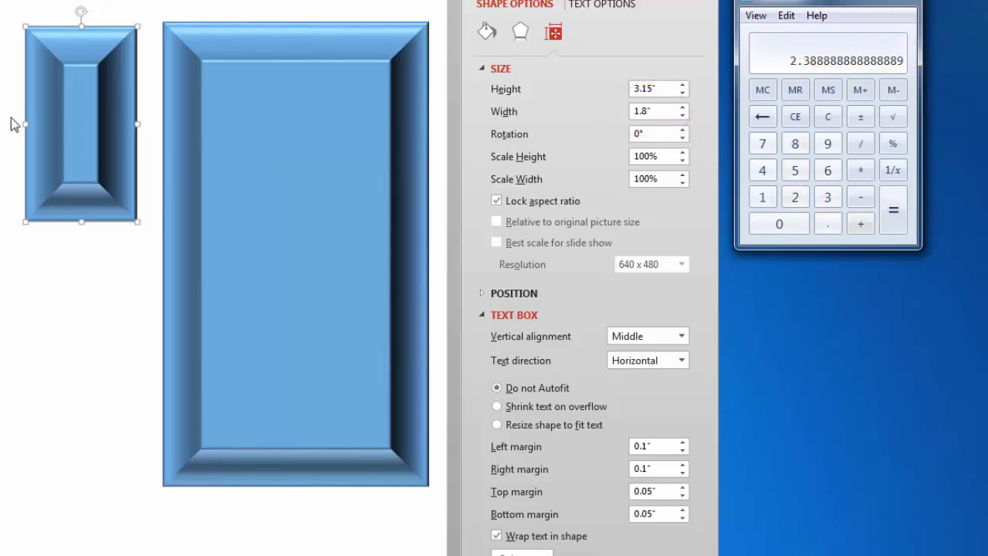
Label the small rectangle copy with the scale factor text 2.38.
left_click(70, 118)
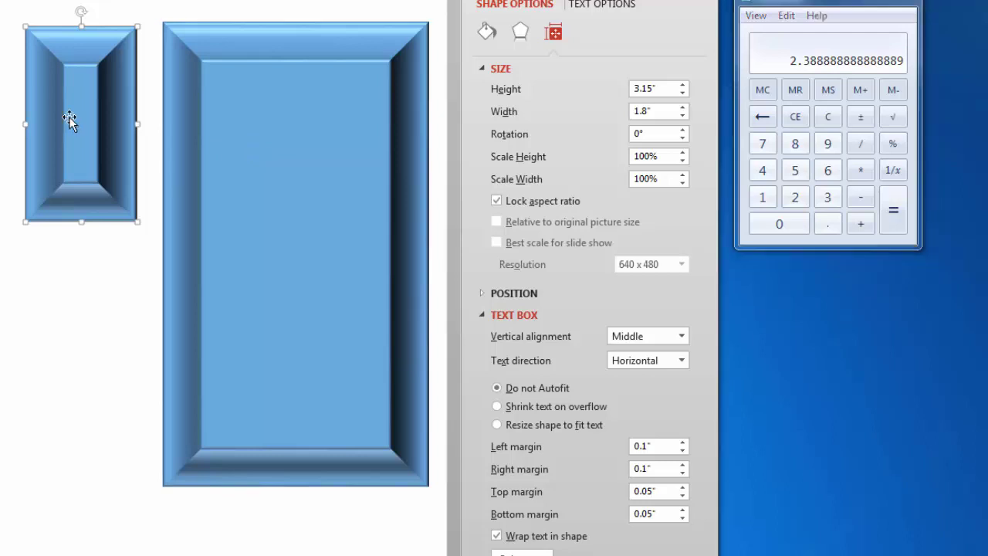
left_click(69, 118)
type("2.38")
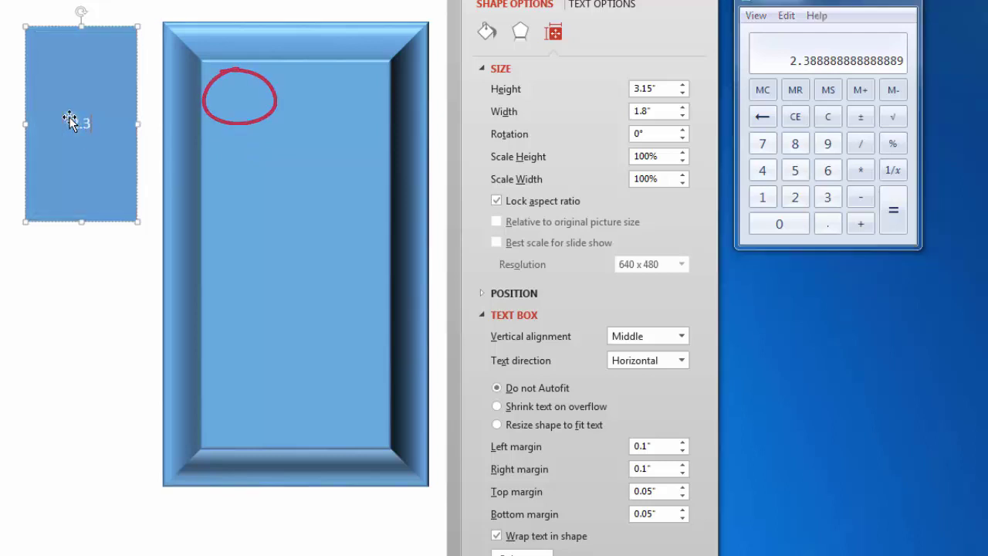
left_click(55, 254)
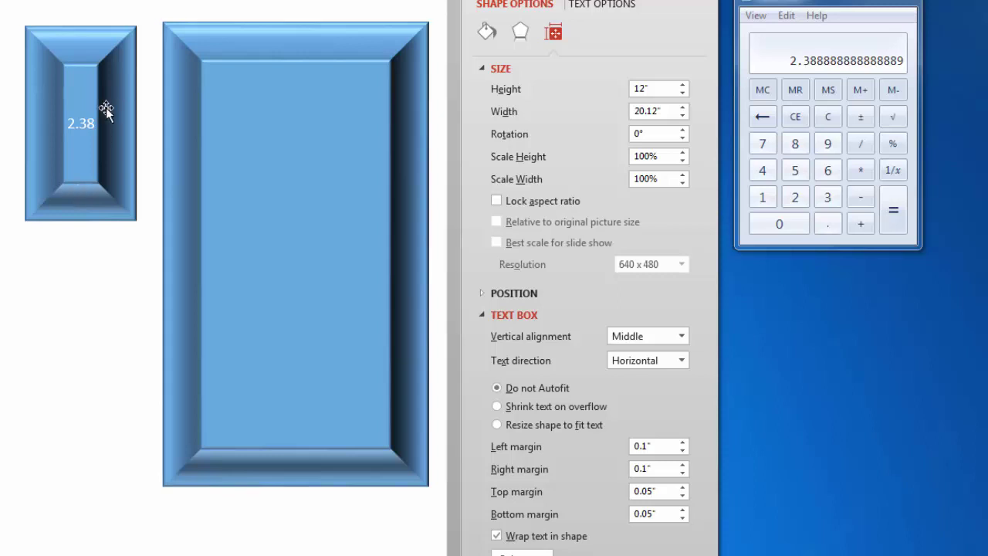
Show the small rectangle's 3-D format settings and divide its 48 pt top bevel width by 2.3 in Calculator.
left_click(87, 166)
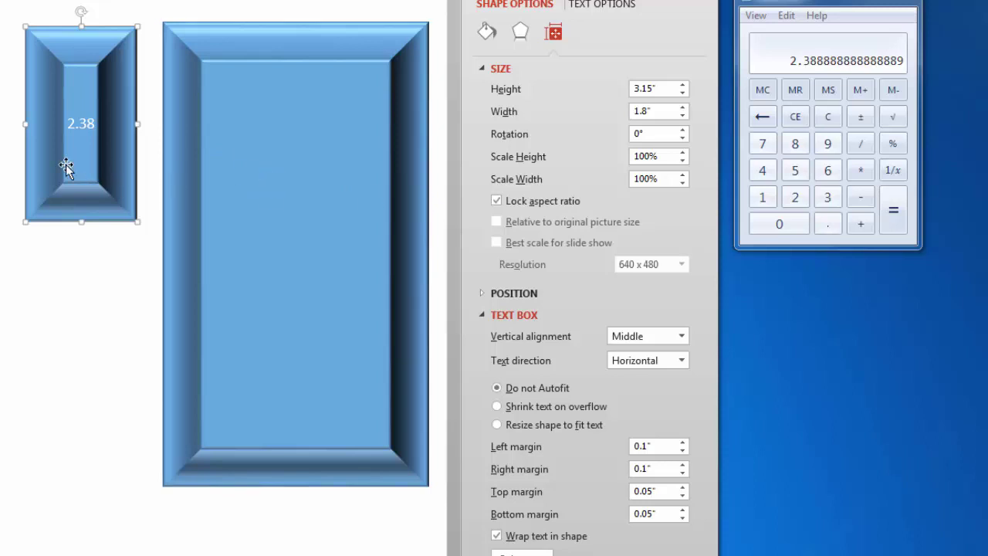
left_click(522, 34)
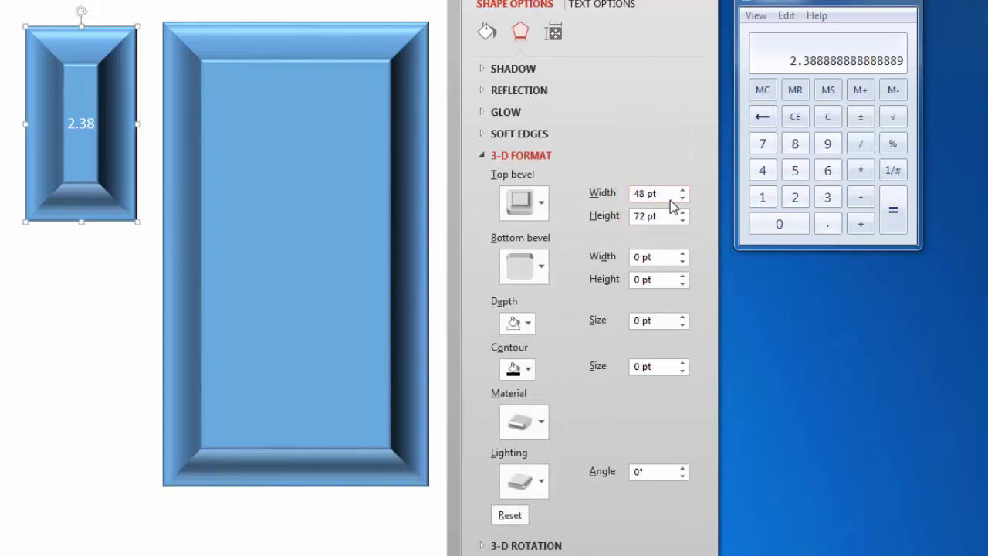
left_click(763, 90)
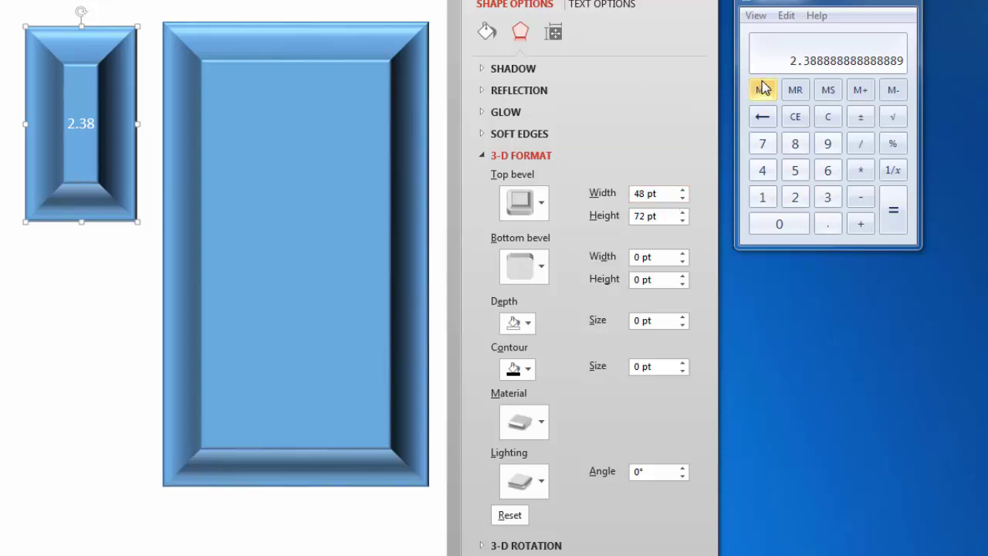
left_click(827, 117)
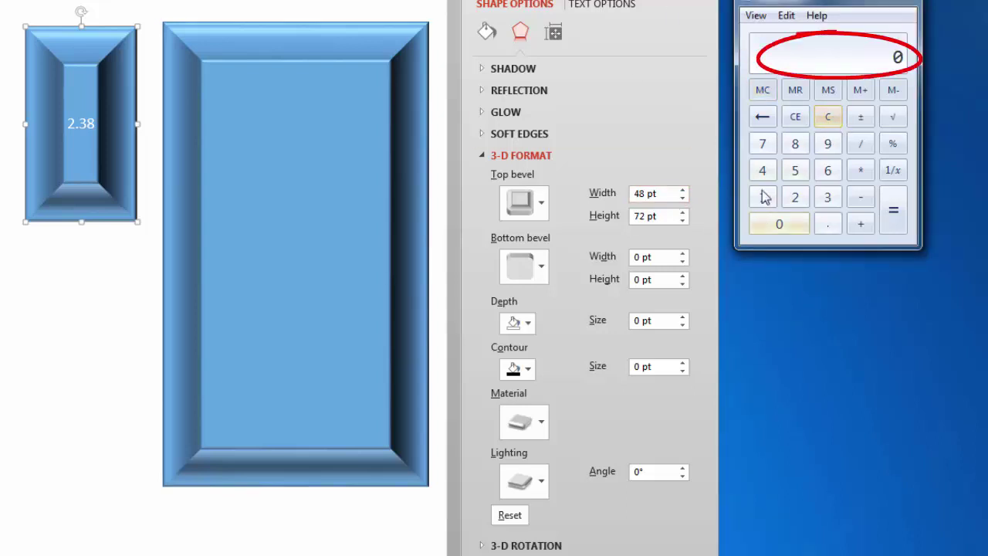
left_click(765, 171)
left_click(795, 144)
left_click(860, 144)
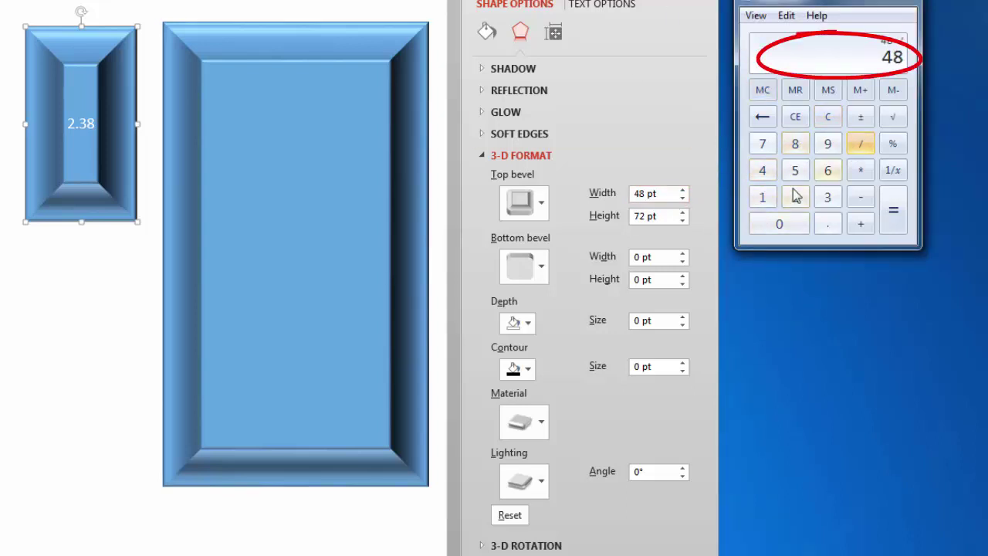
left_click(795, 197)
left_click(828, 223)
left_click(828, 198)
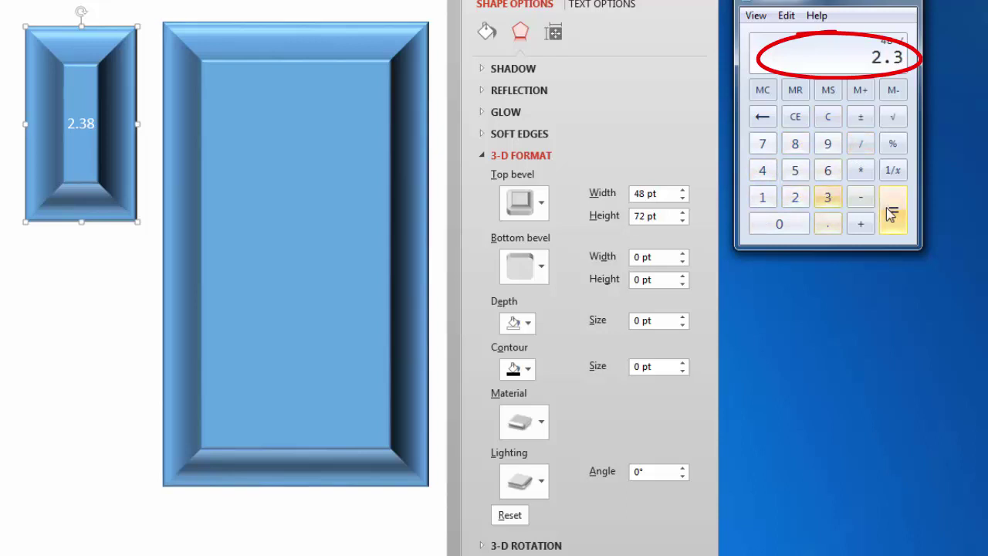
left_click(894, 210)
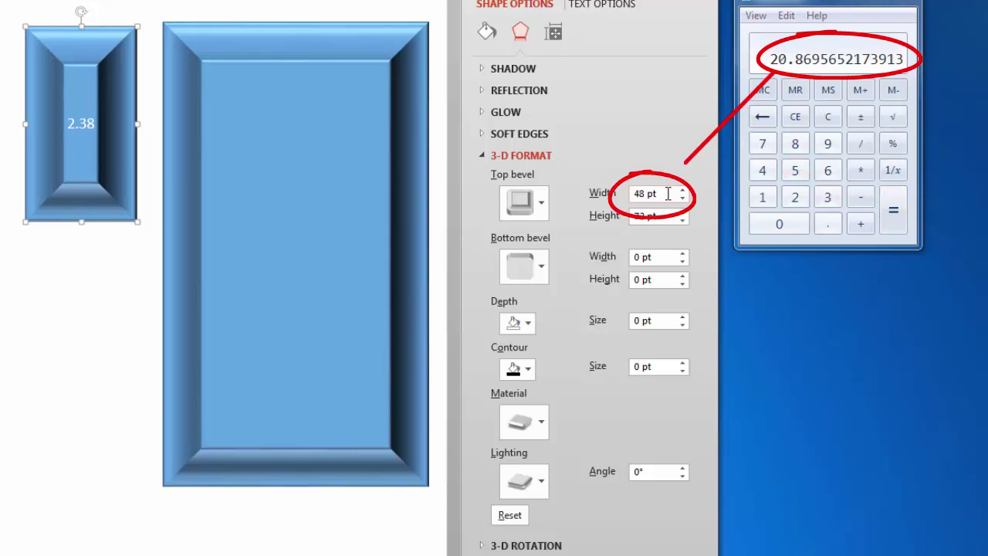
Set the small rectangle's top bevel width to 21 pt.
left_click(607, 203)
type("21")
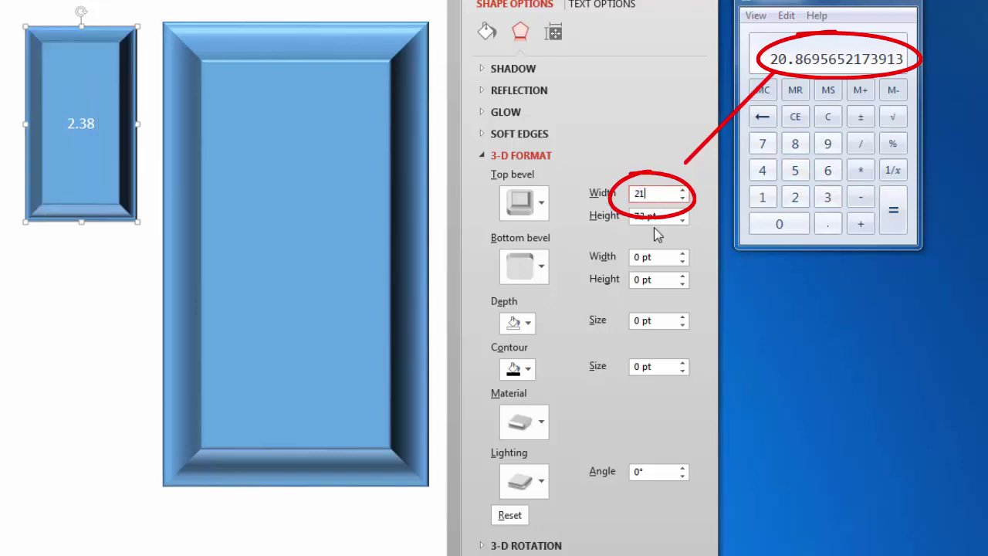
key("Tab")
Clear Calculator and divide the small rectangle's 72 pt top bevel height by 2.38.
left_click(827, 116)
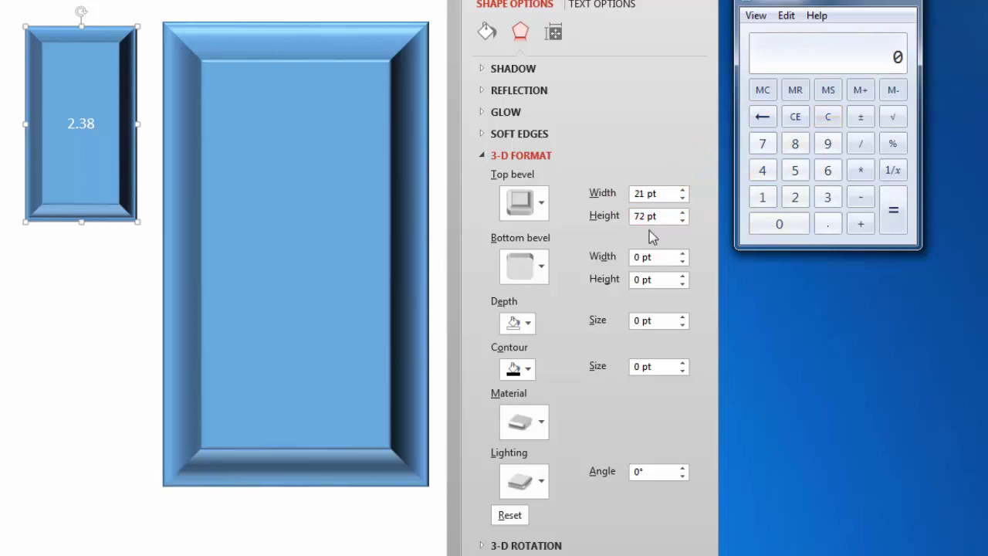
left_click(763, 145)
left_click(795, 196)
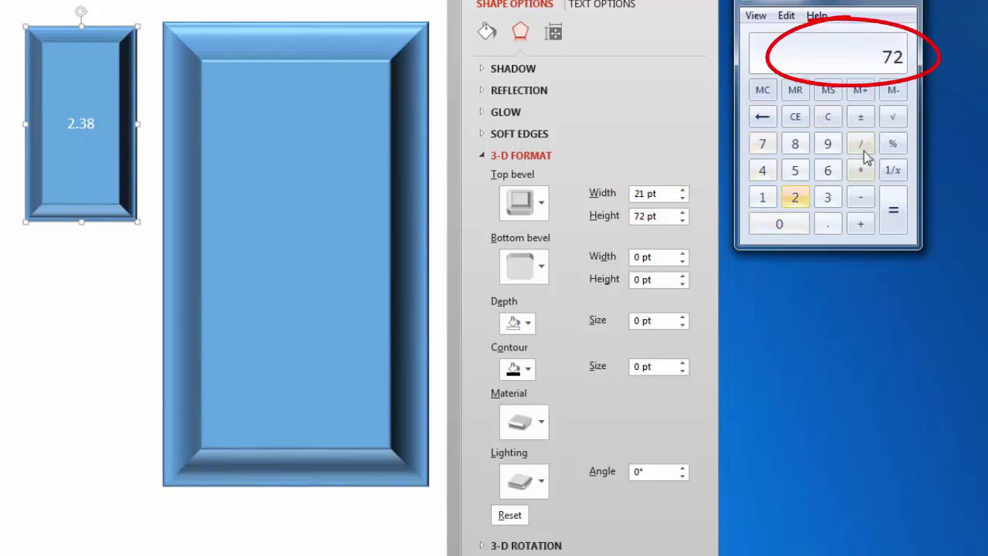
left_click(861, 145)
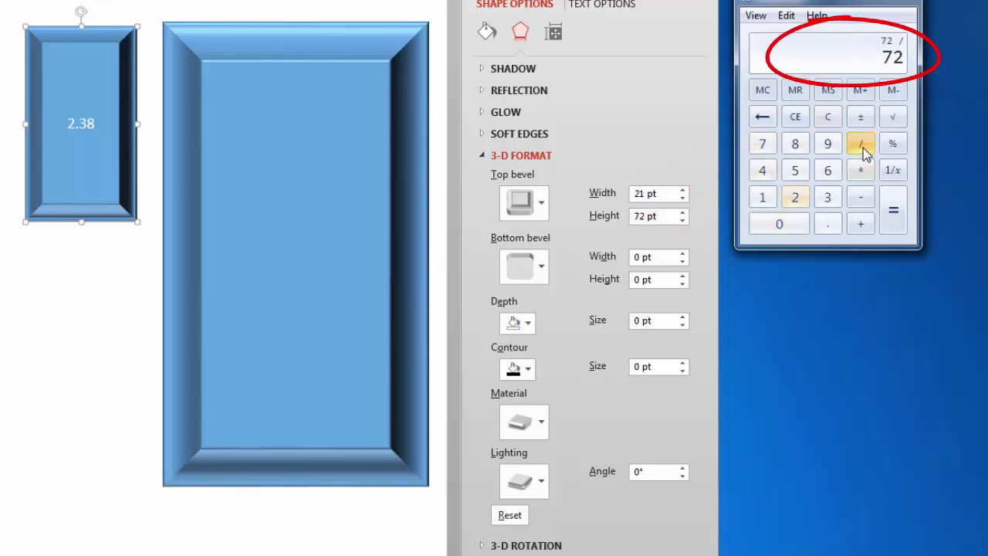
left_click(795, 198)
left_click(828, 224)
left_click(834, 199)
left_click(798, 144)
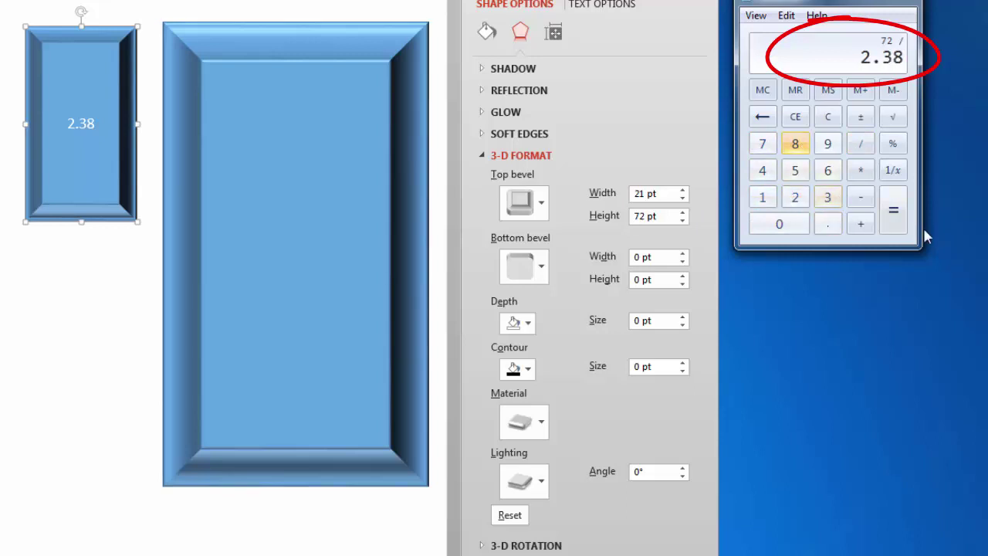
left_click(889, 210)
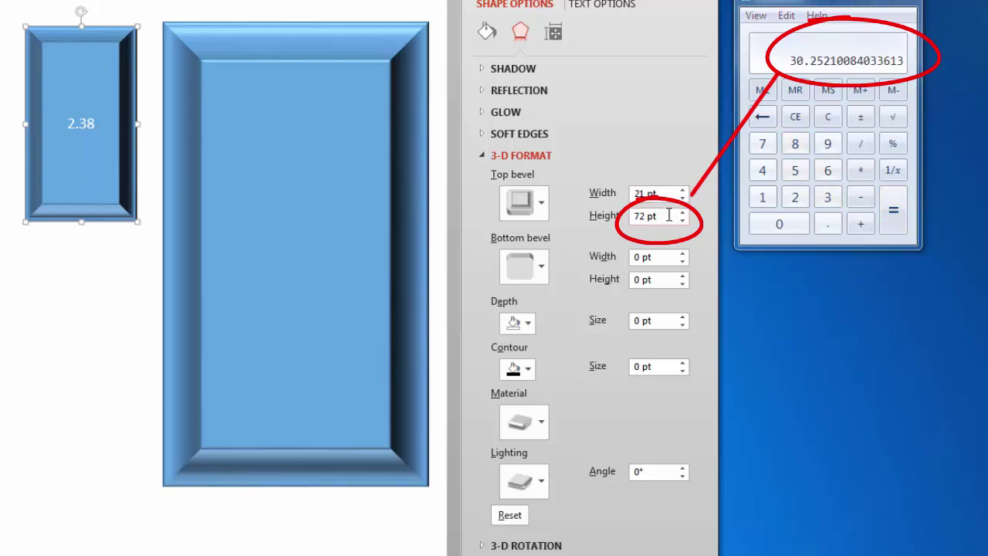
Set the small rectangle's top bevel height to 30 pt.
left_click_drag(669, 215, 609, 222)
type("30")
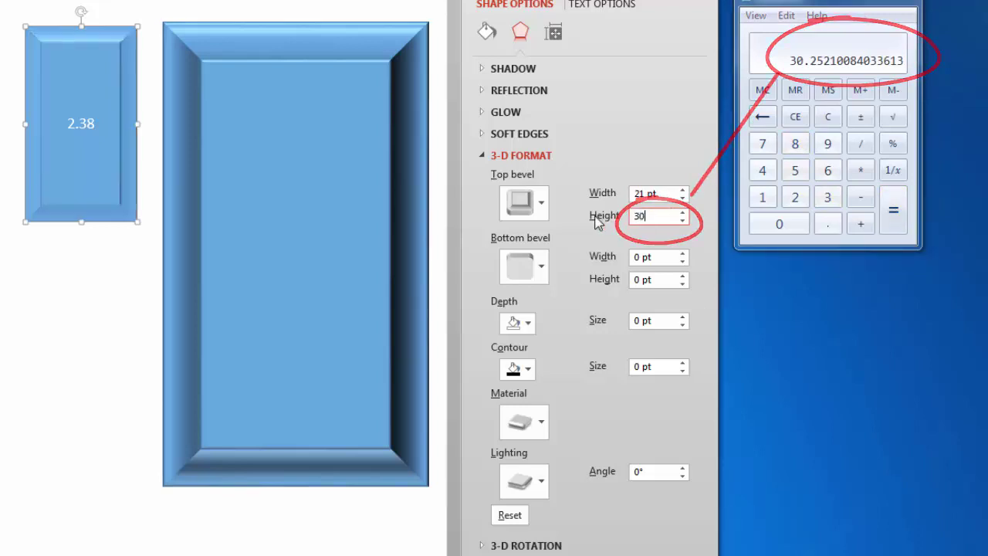
key("Return")
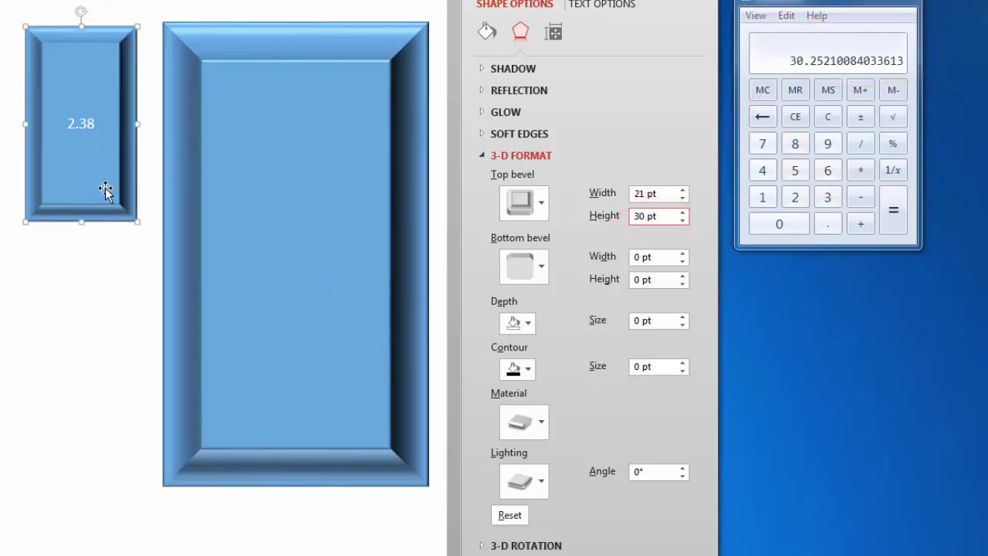
left_click_drag(105, 189, 96, 228)
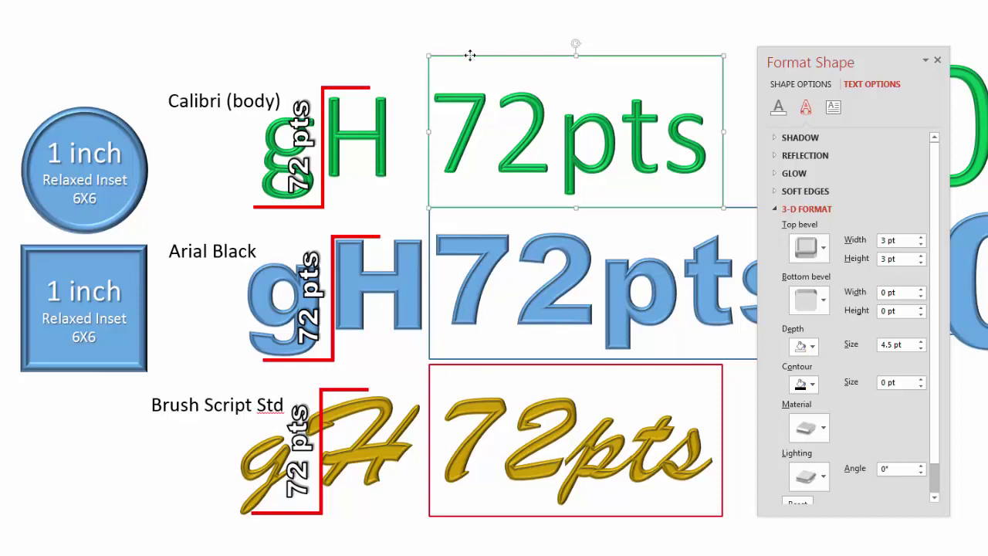
Overlay the green Calibri 72pts text box on the blue Arial Black one for comparison, and return it to its place.
left_click_drag(471, 53, 471, 207)
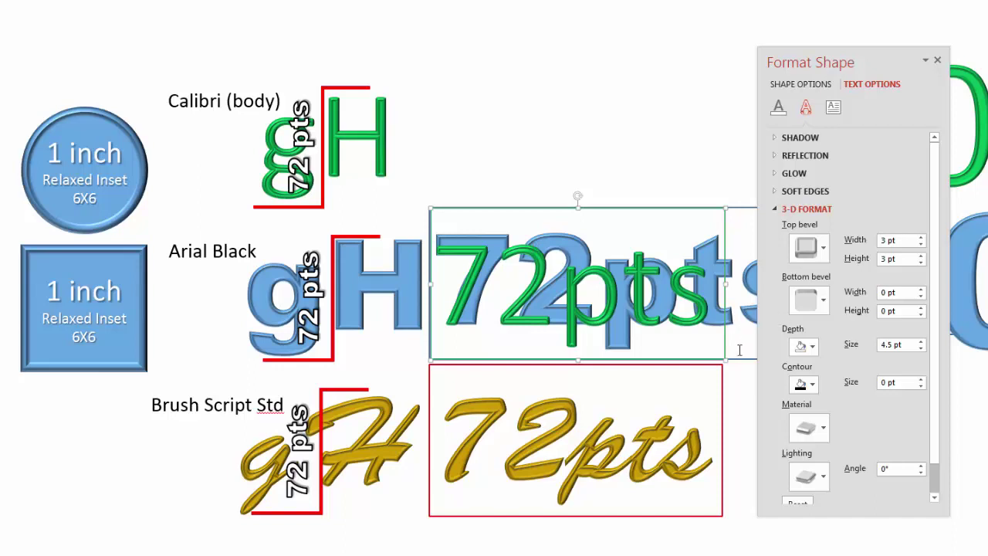
left_click_drag(723, 347, 721, 190)
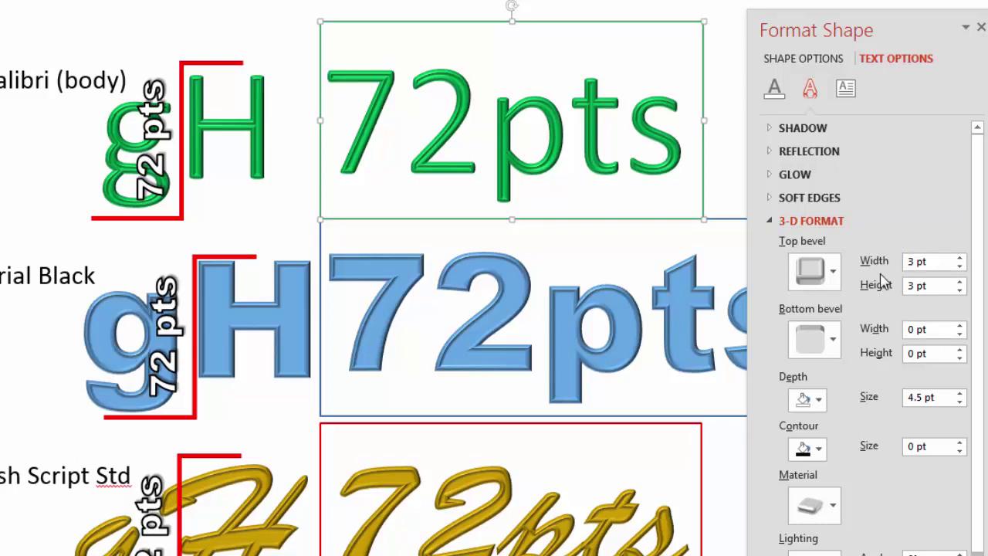
Reduce the green 72pts text's top bevel width to 2 pt and lower its top bevel height by the same amount.
mouse_move(746, 33)
left_mouse_down()
mouse_move(728, 22)
mouse_move(702, 139)
mouse_move(699, 264)
left_mouse_up()
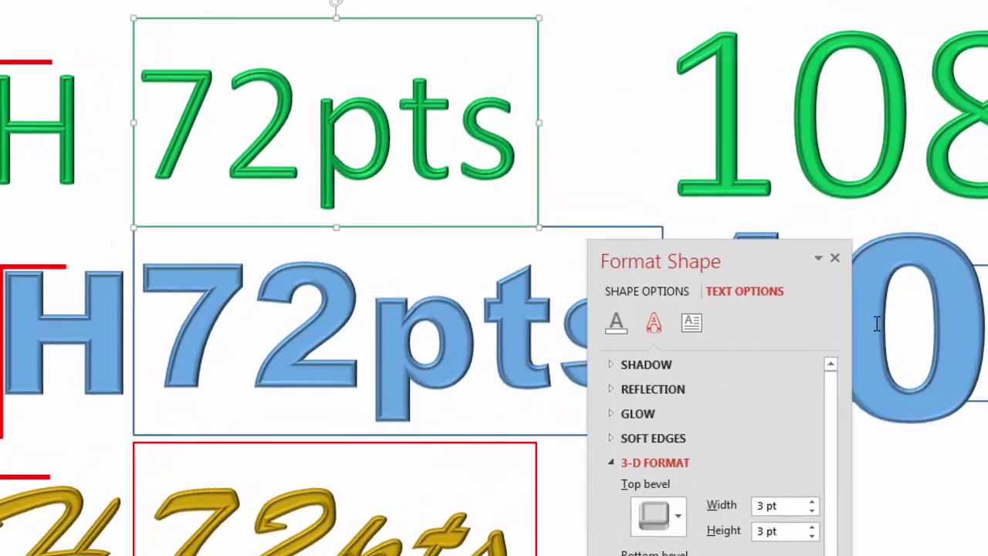
left_click_drag(772, 217, 772, 32)
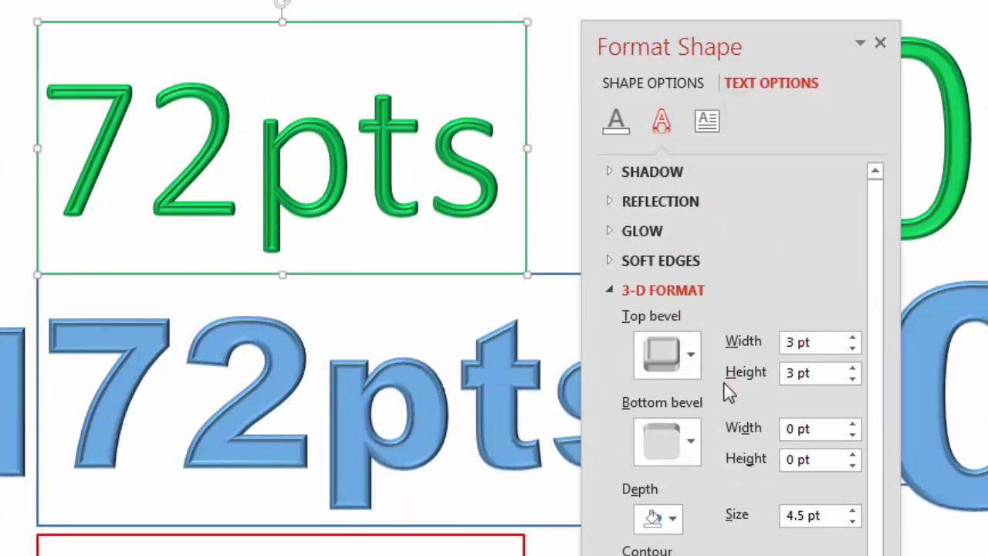
left_click(853, 350)
left_click(853, 349)
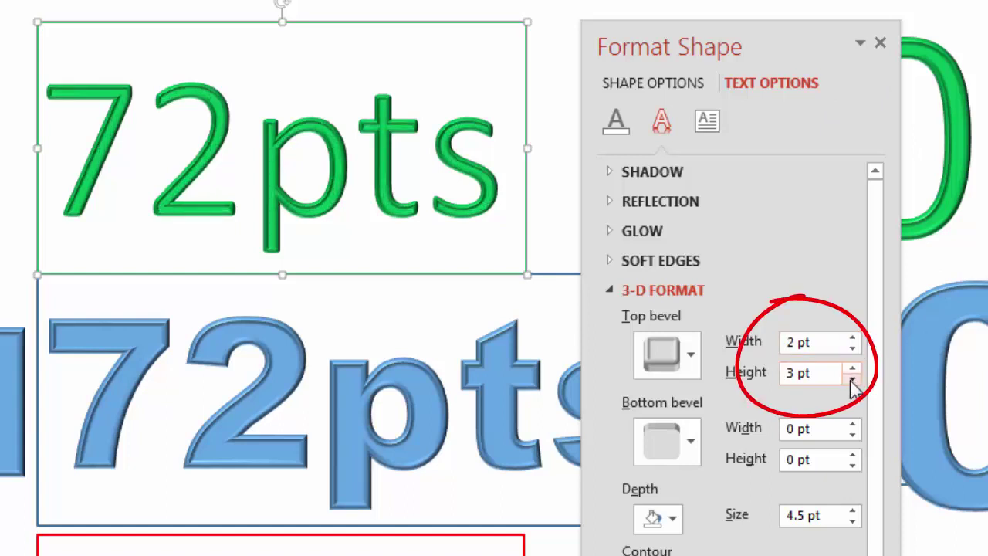
left_click(852, 378)
left_click(853, 378)
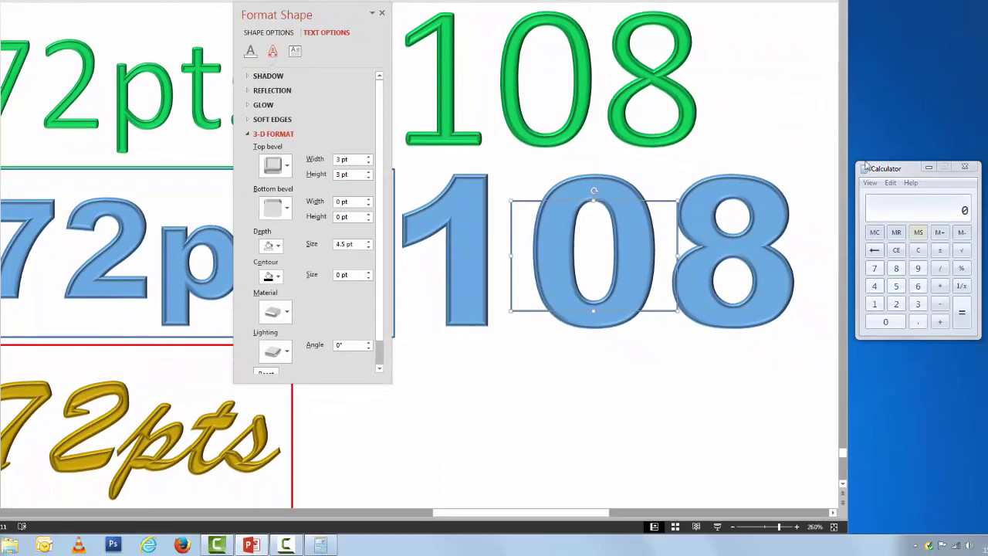
Switch to Calculator and divide the larger font size, 108, by the original font size, 72.
left_click(902, 170)
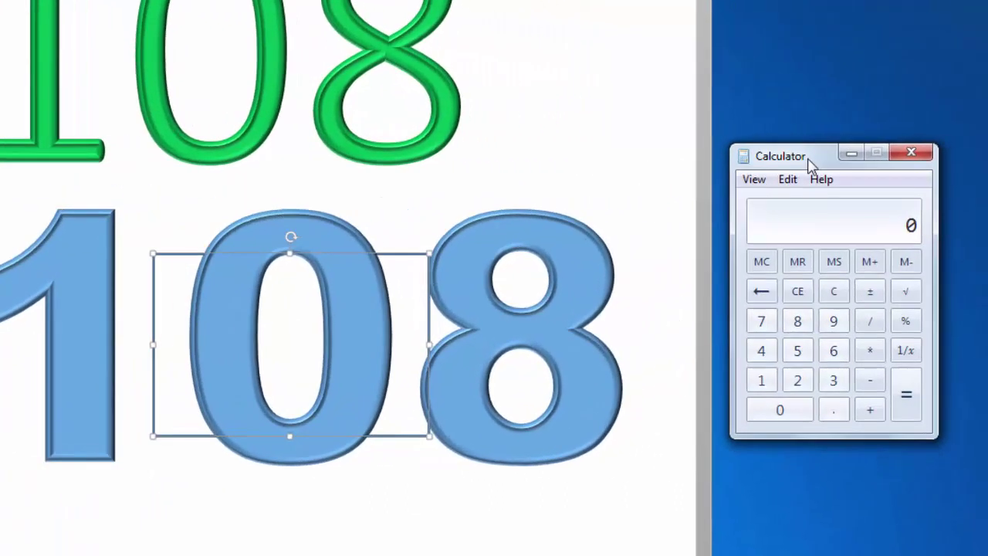
left_click_drag(809, 162, 805, 163)
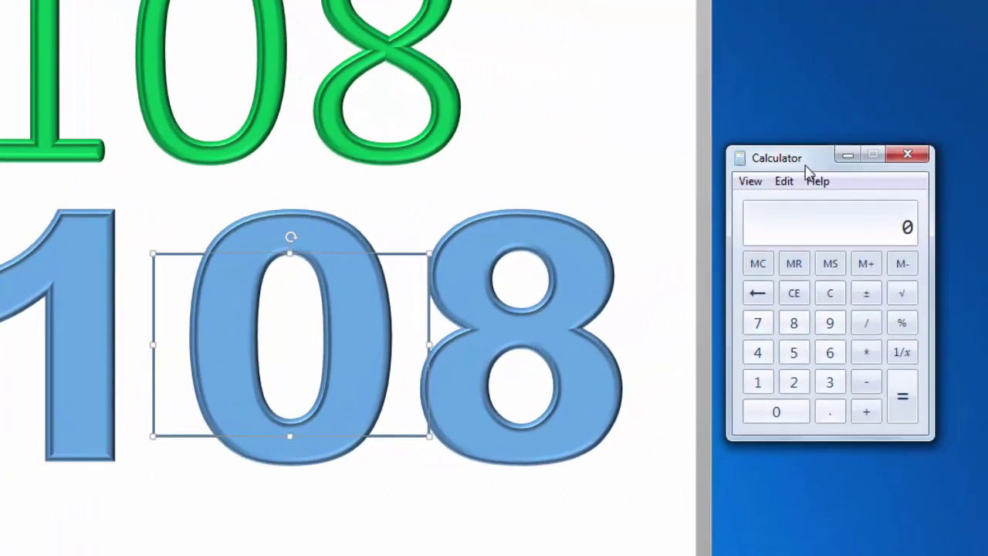
left_click(758, 383)
left_click(770, 412)
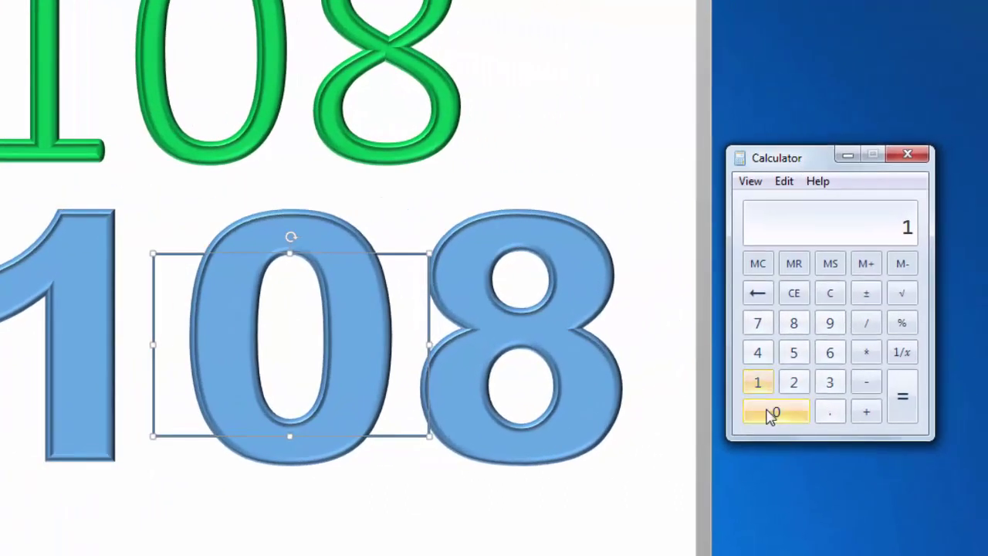
left_click(792, 325)
left_click(873, 324)
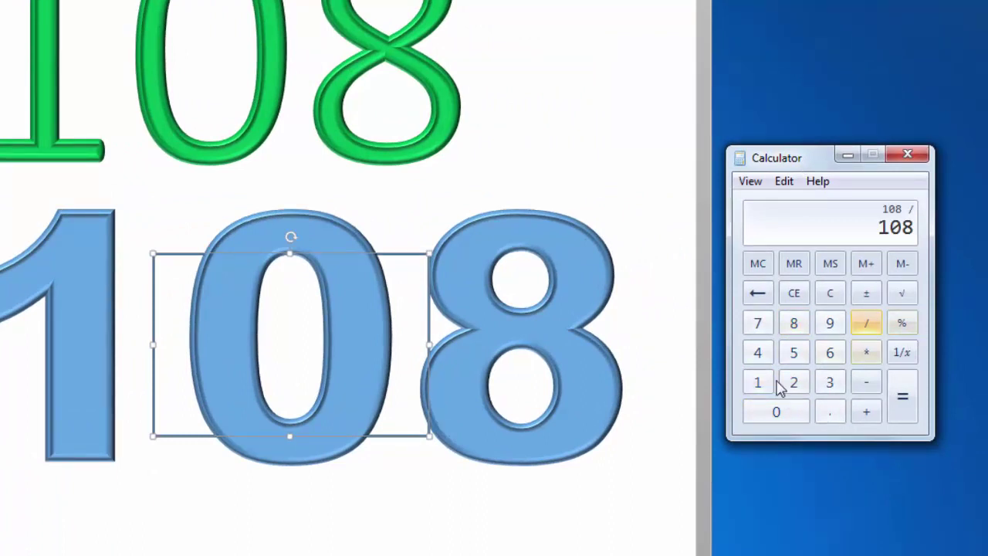
left_click(758, 324)
left_click(793, 382)
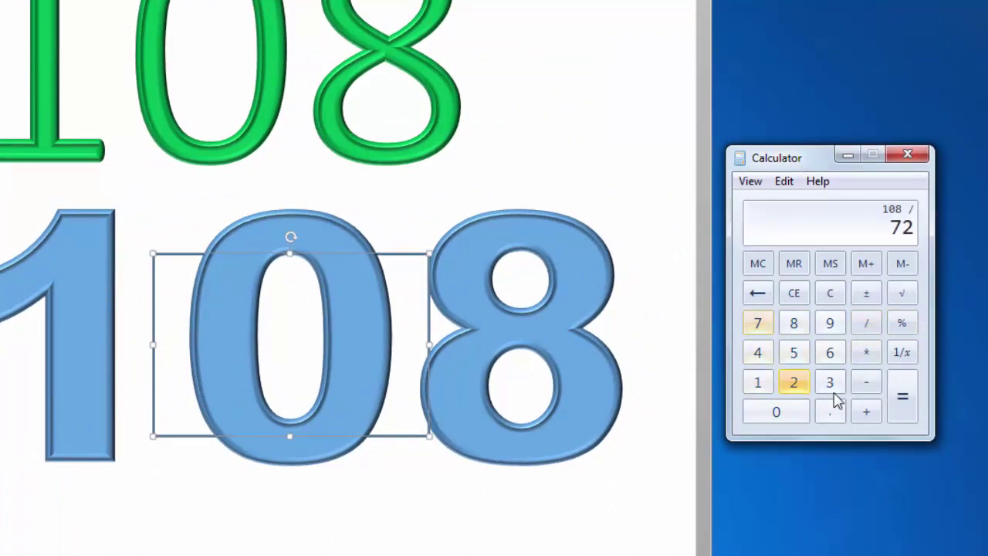
left_click(900, 397)
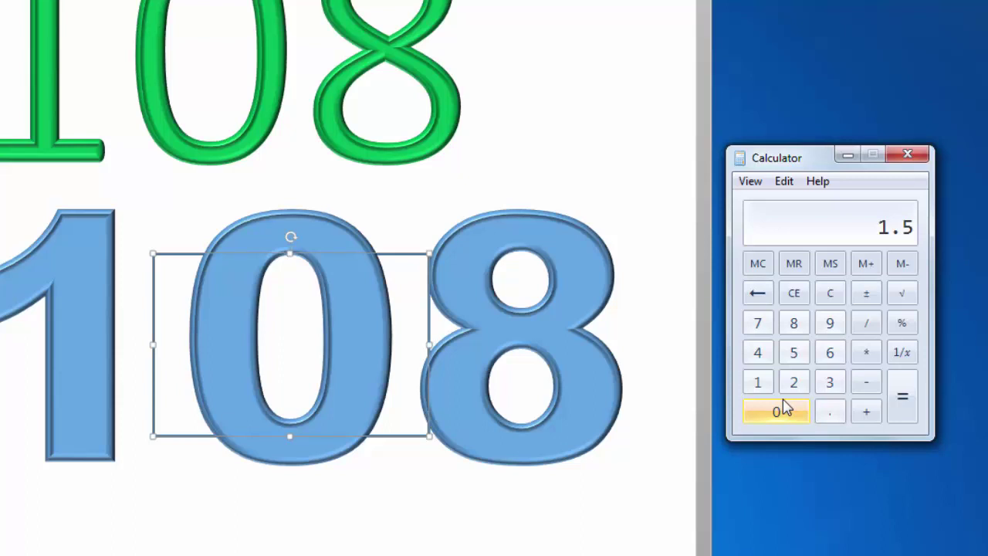
Multiply the resulting ratio by the blue text's 3 pt bevel value in Calculator.
left_click(866, 353)
left_click(830, 382)
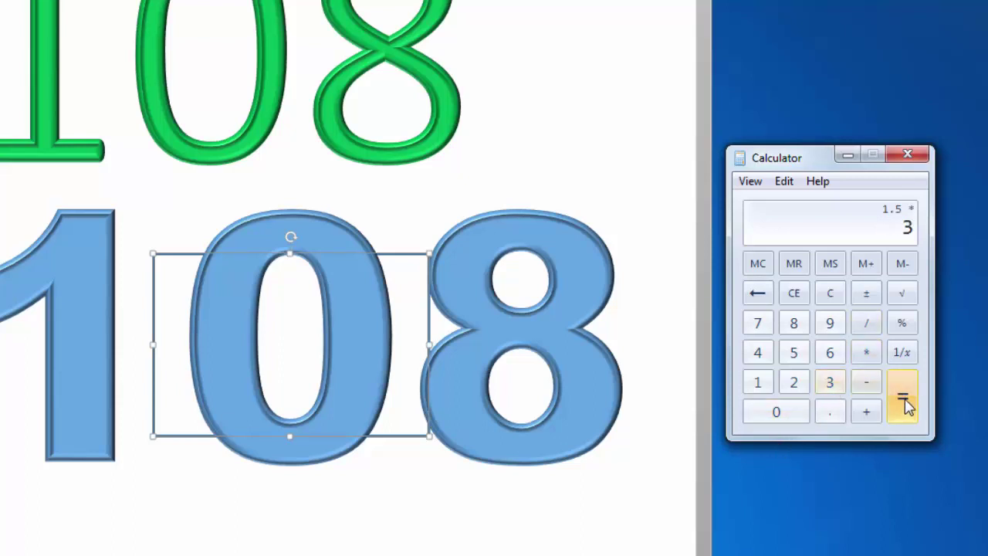
left_click(905, 404)
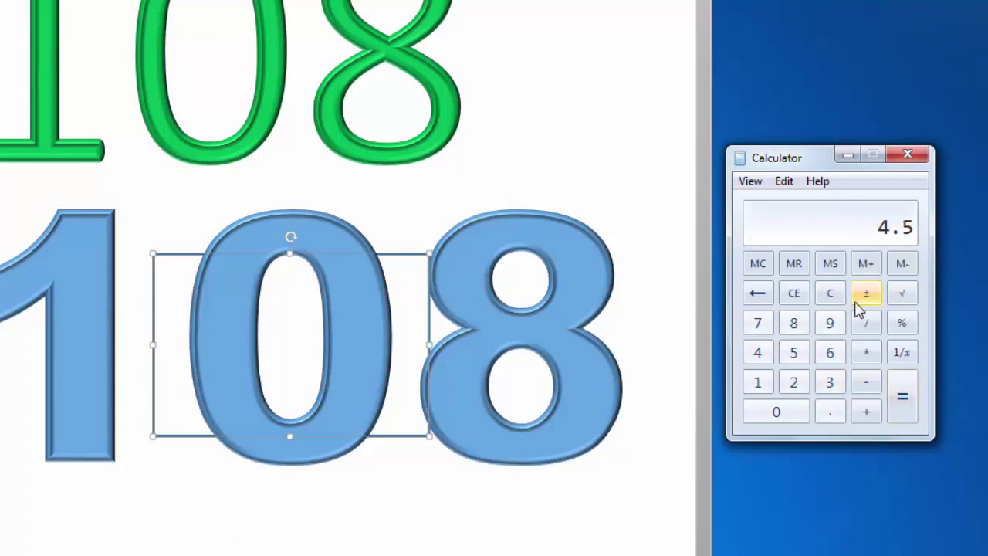
Increase the blue 108 text's top bevel width to 4.5 pt and raise its top bevel height by the same amount.
left_click(171, 260)
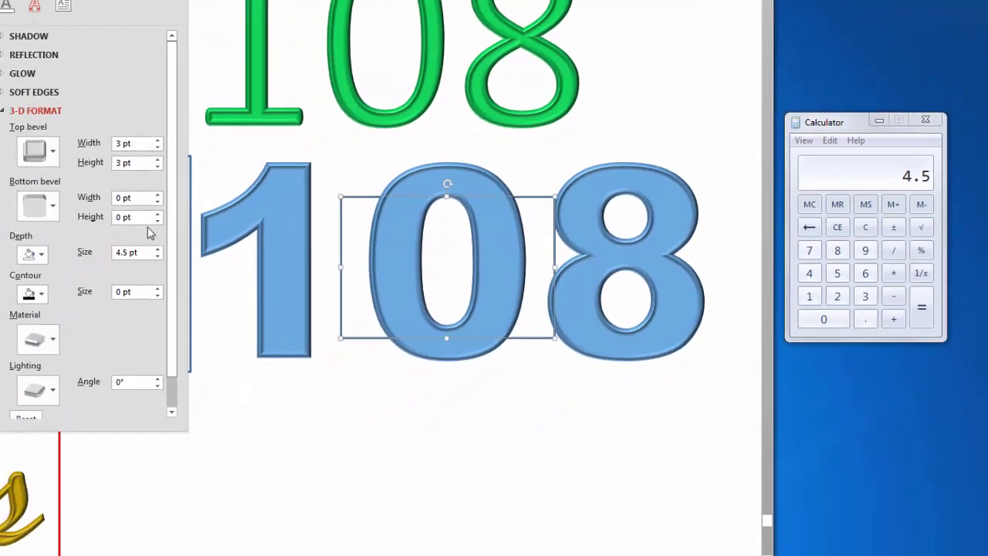
left_click(157, 143)
left_click(157, 143)
left_click(157, 143)
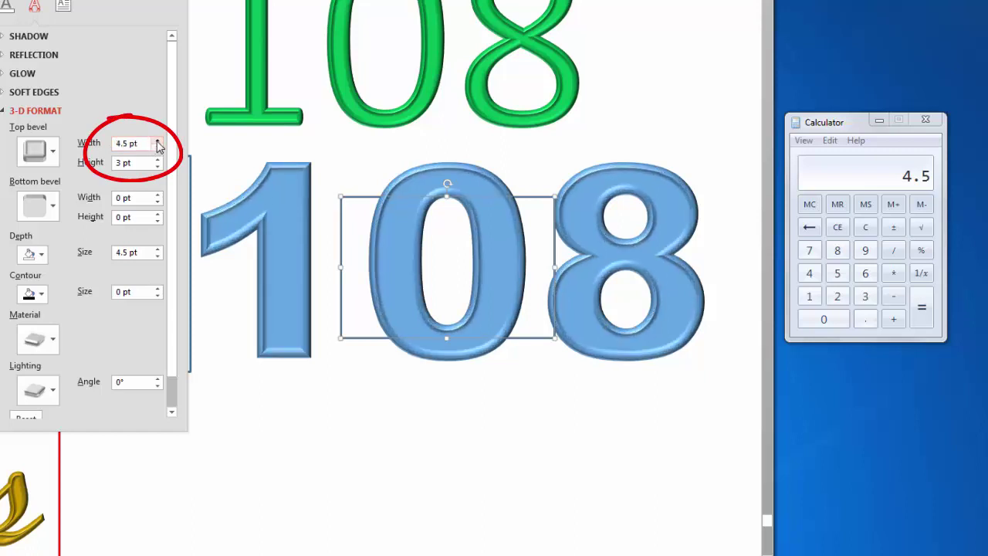
left_click(157, 159)
left_click(157, 159)
left_click(157, 159)
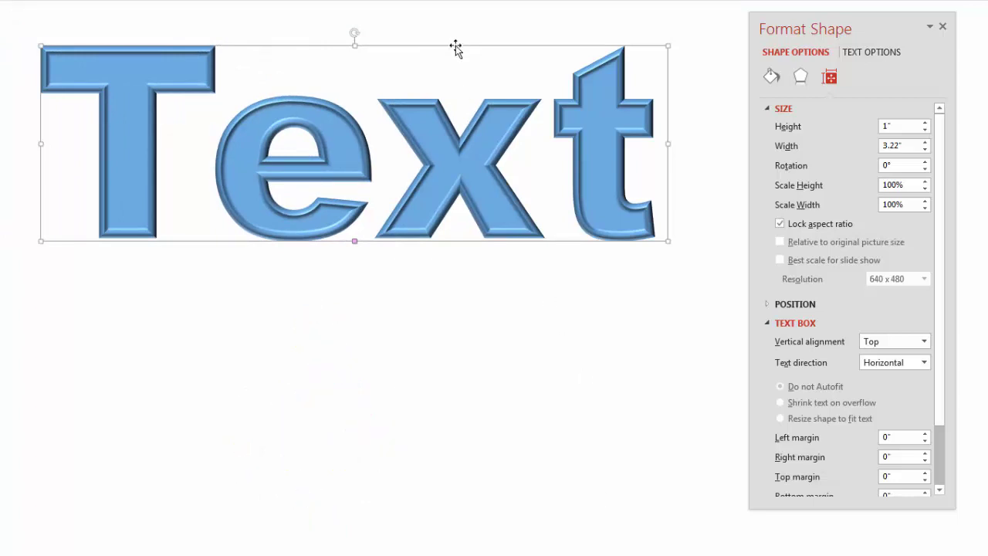
Place a duplicate of the blue "Text" word directly below the original.
key("Escape")
left_click_drag(455, 47, 480, 304)
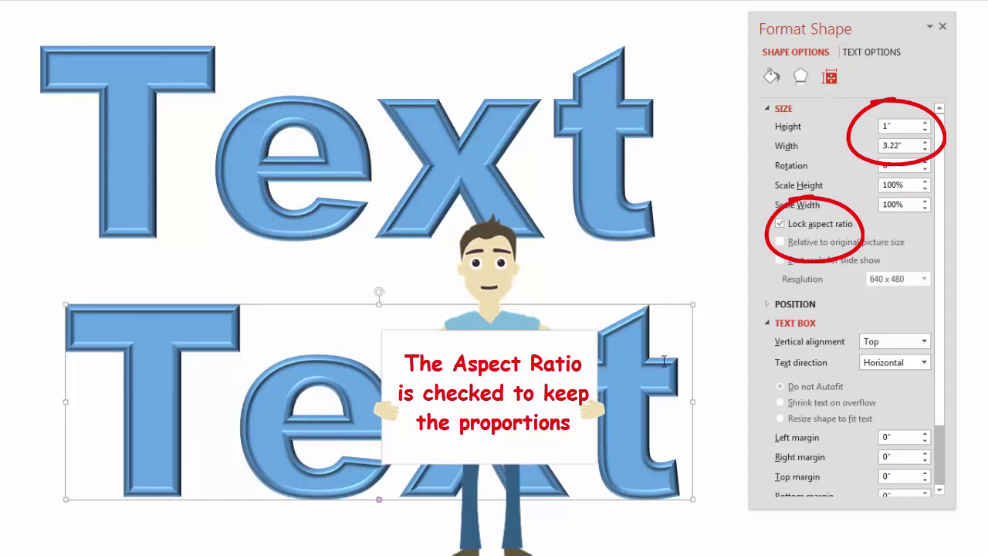
Set the duplicate's height to 0.5" with the aspect ratio locked and centre it beneath the original word.
left_click(905, 126)
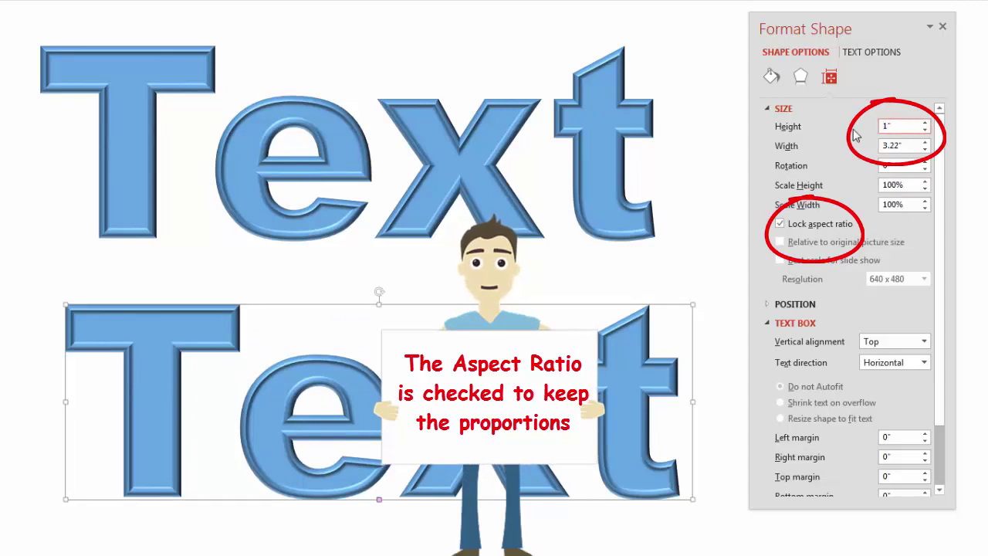
type(".5")
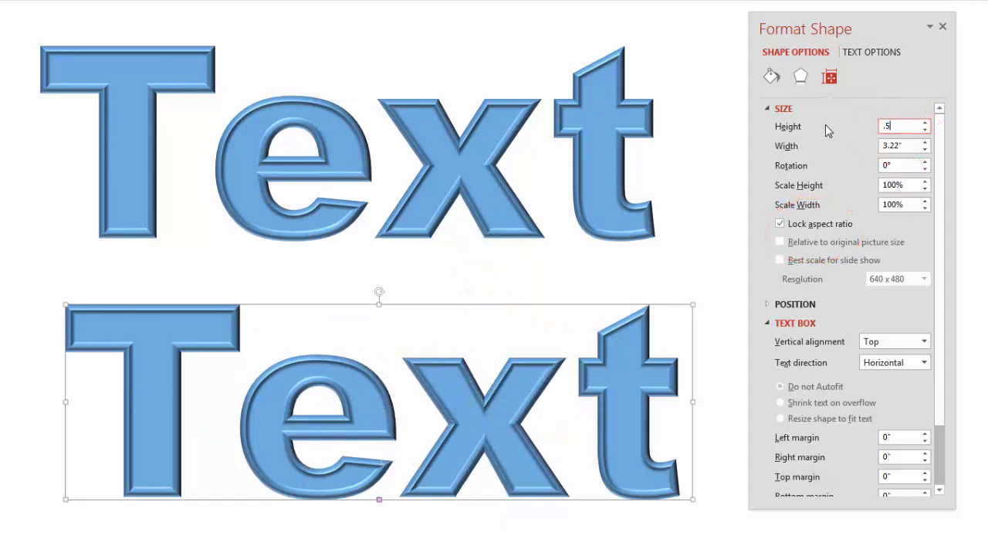
key("Return")
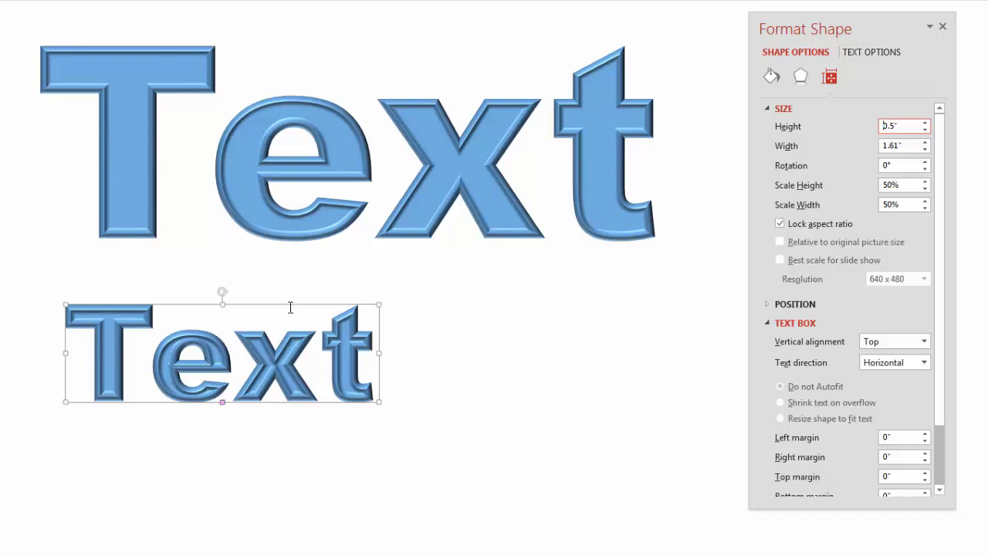
left_click_drag(291, 307, 440, 275)
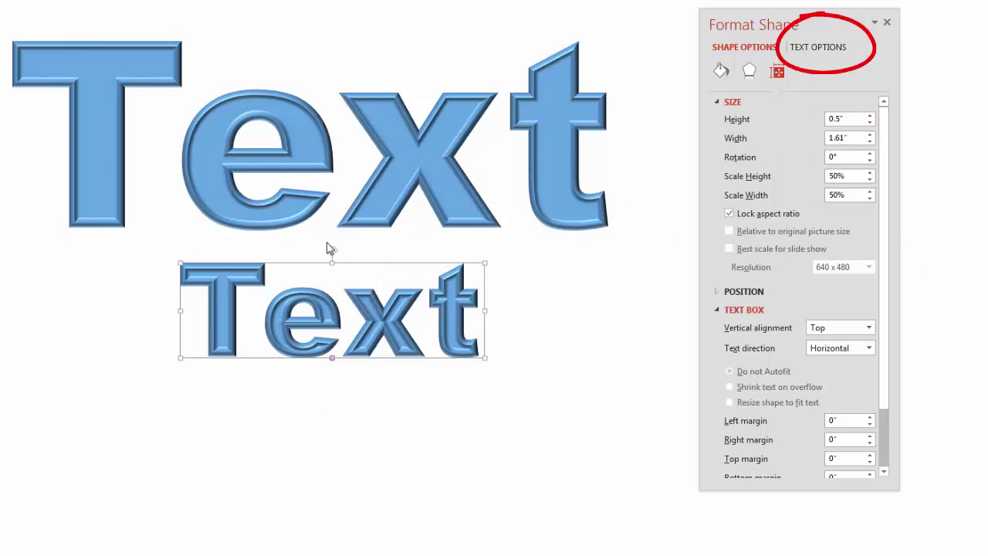
Open the 3-D format settings for the smaller word's text and reduce its top bevel width to 2 pt.
left_click(823, 48)
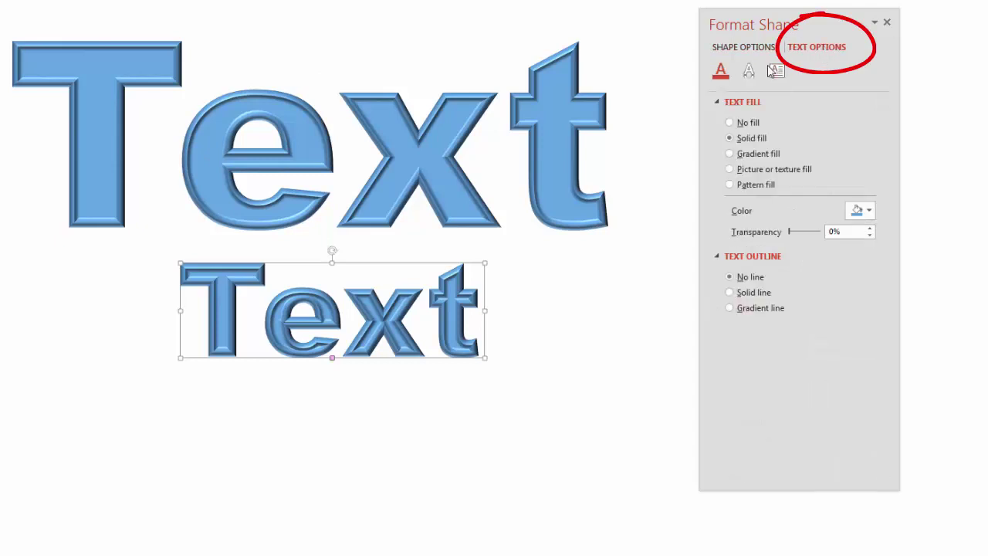
left_click(749, 71)
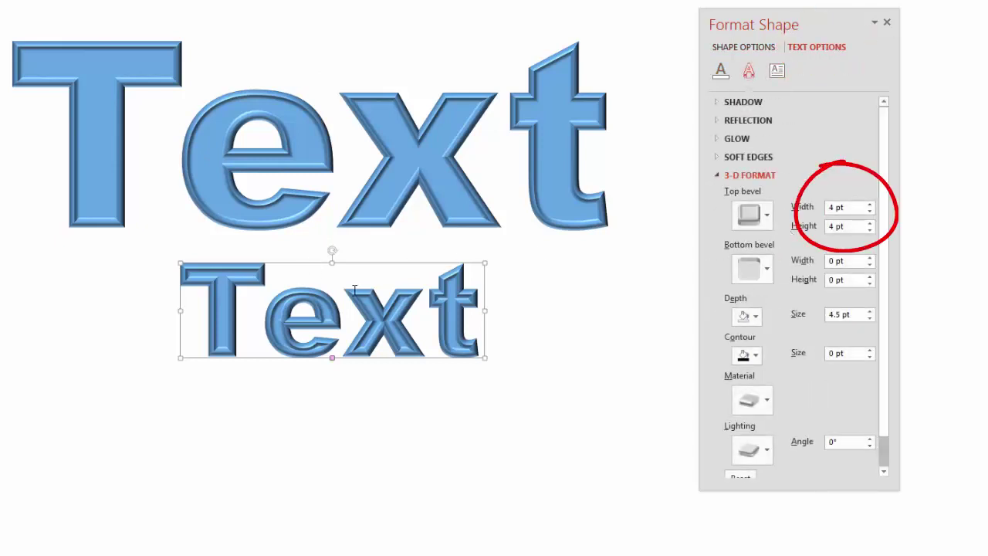
left_click(859, 207)
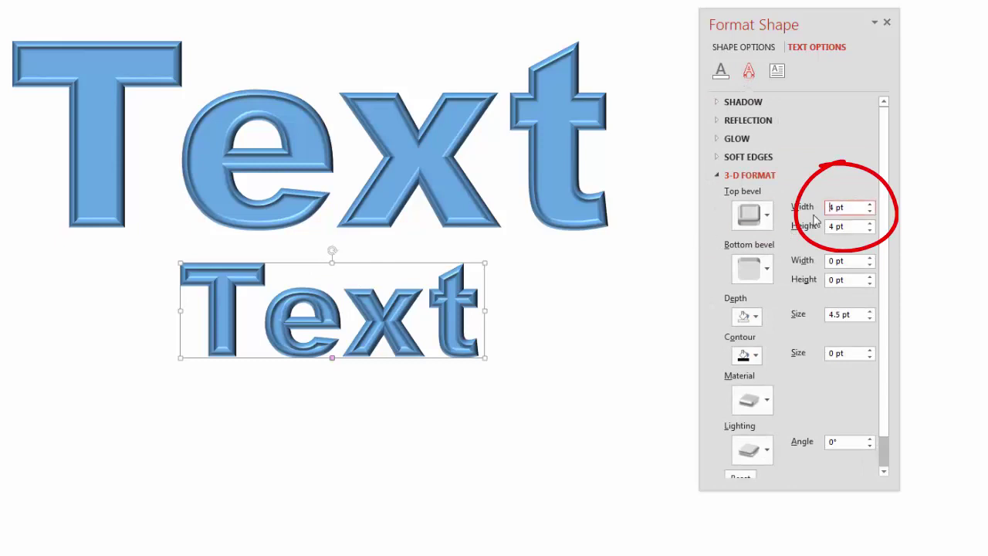
left_click(871, 210)
left_click(870, 211)
left_click(870, 210)
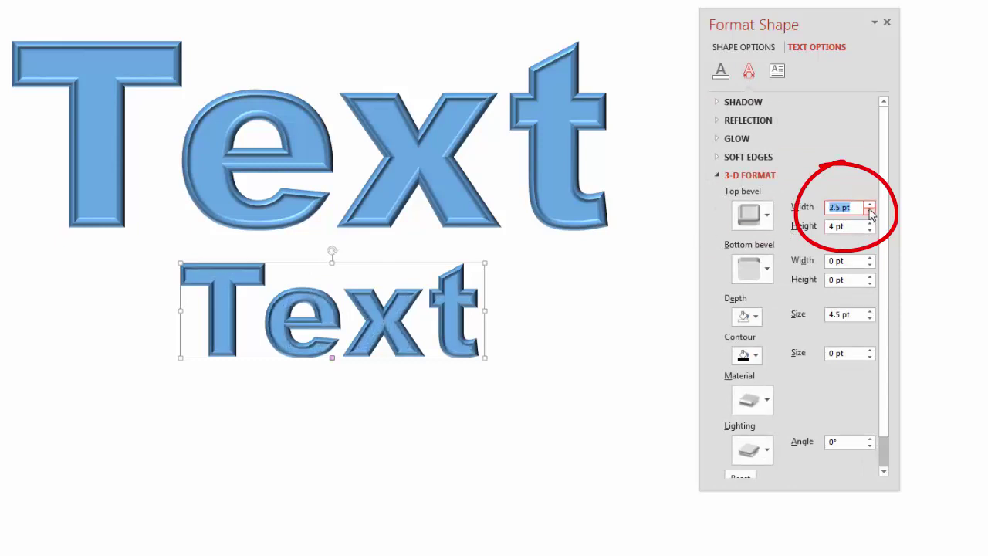
left_click(870, 211)
Reduce the smaller word's top bevel height to 2 pt.
left_click(870, 229)
left_click(870, 230)
left_click(870, 229)
left_click(870, 229)
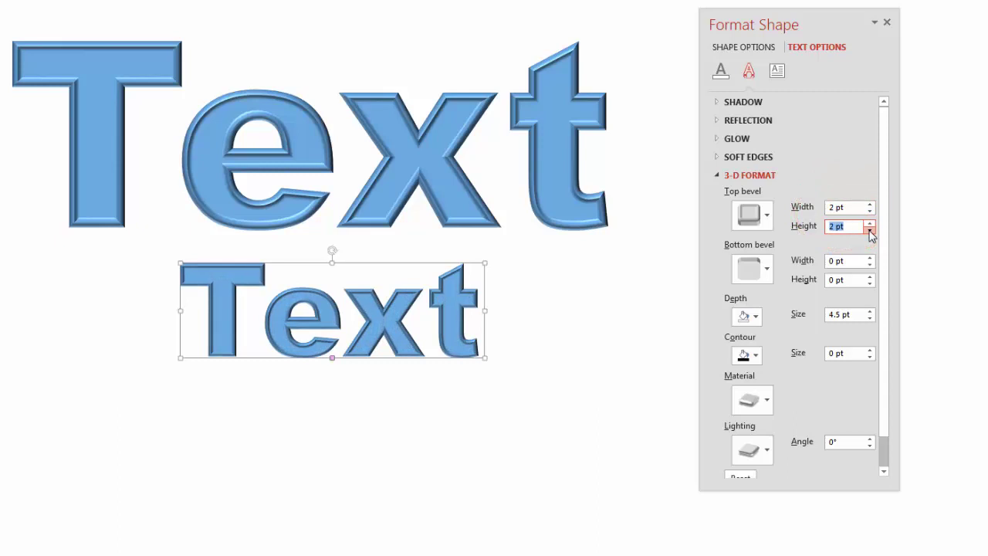